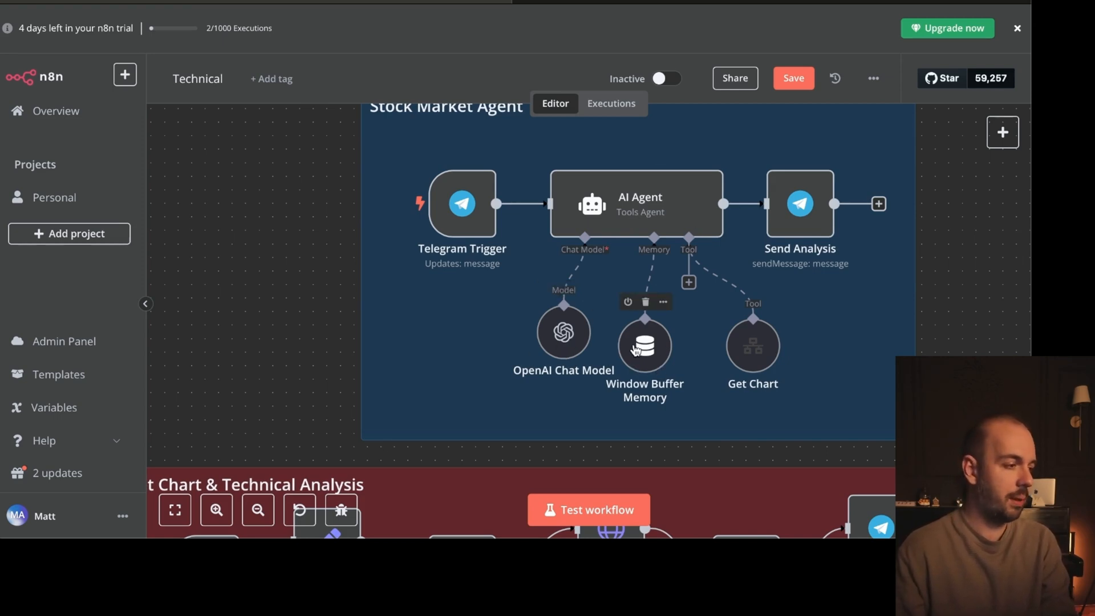
Step: Review the Get Chart tool's parameters and examine the Stock Market Agent and Get Chart & Technical Analysis flows on the canvas
double_click(763, 359)
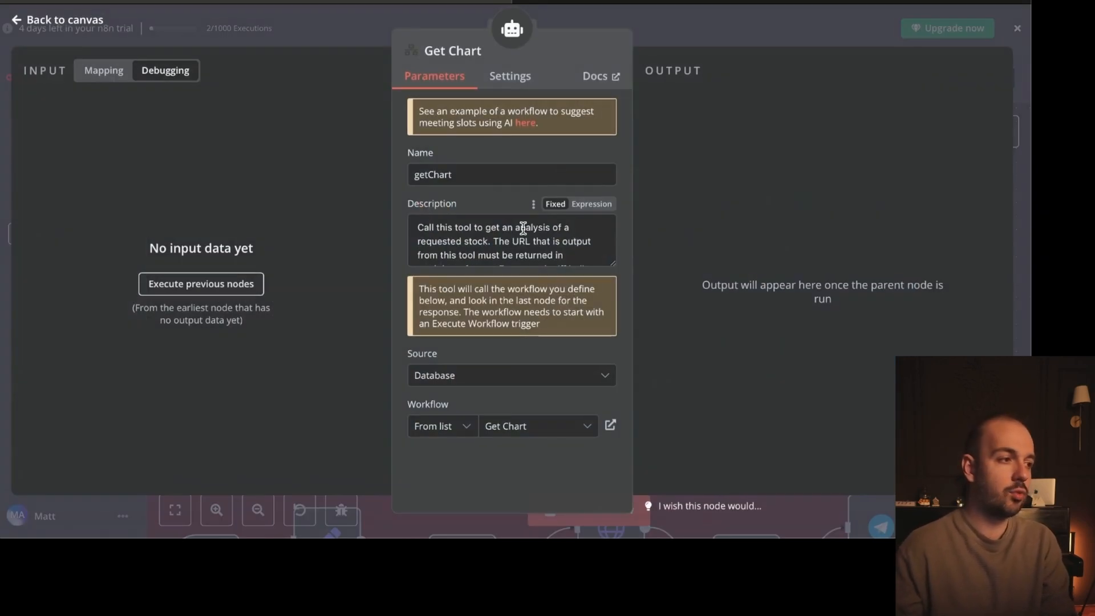
left_click(86, 23)
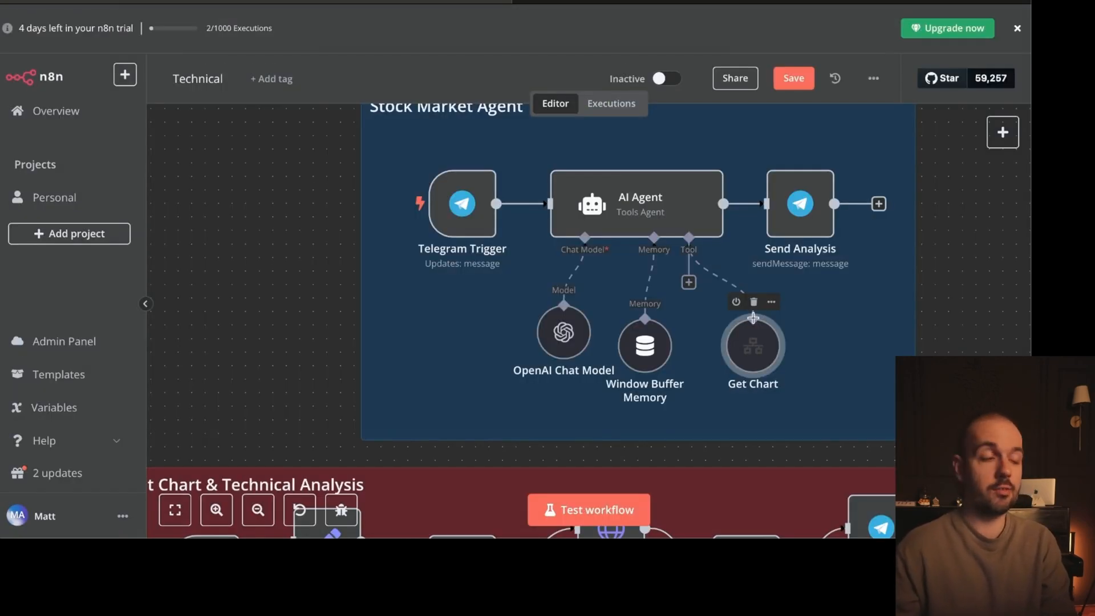
scroll(762, 309, "down", 5)
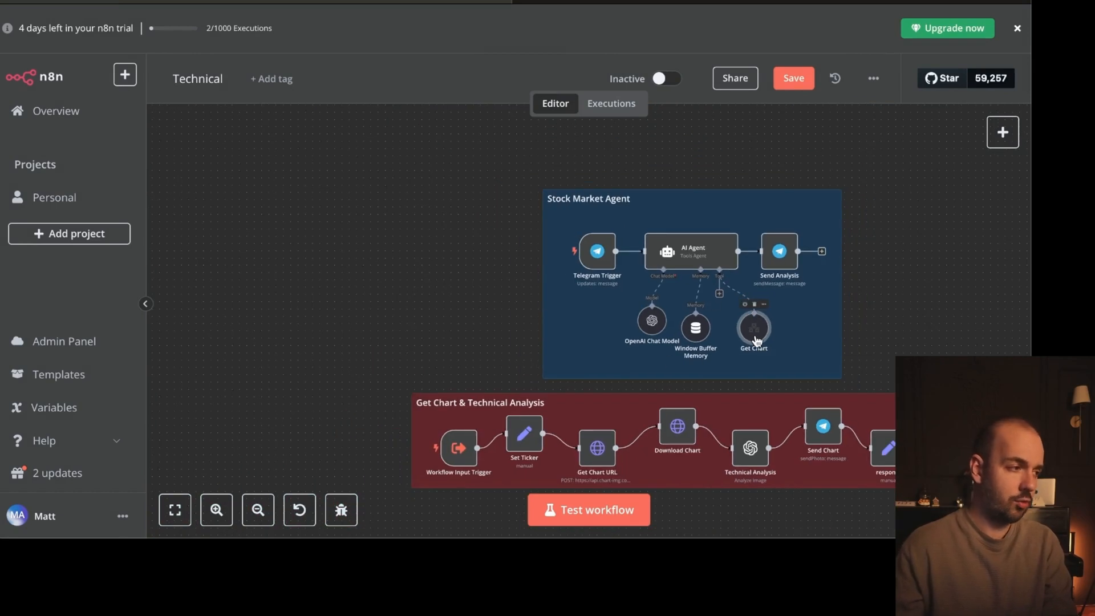
scroll(655, 371, "down", 1)
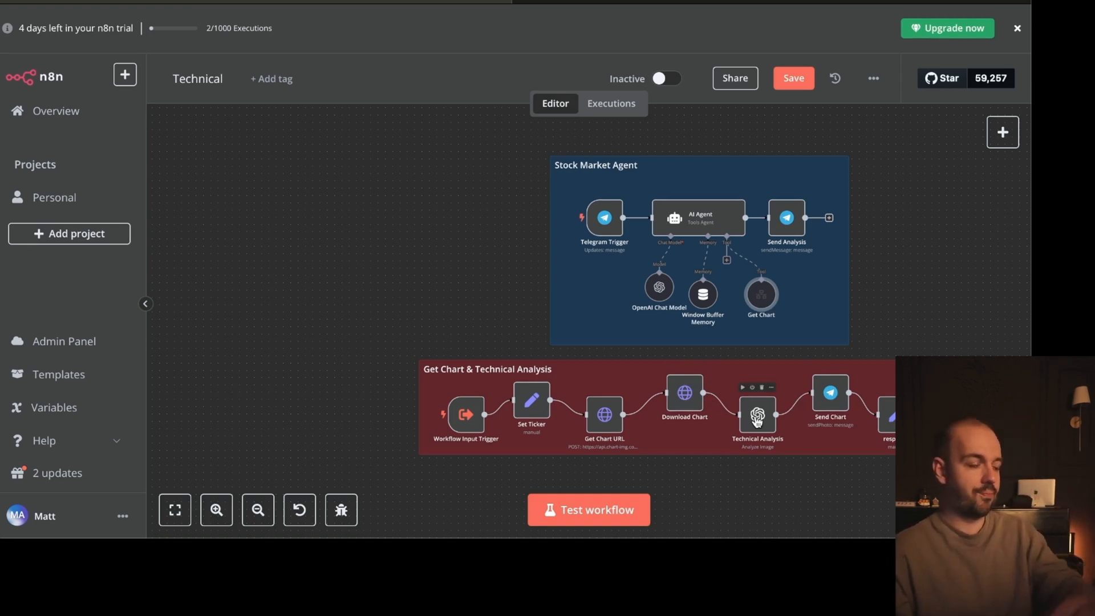
scroll(787, 445, "up", 5)
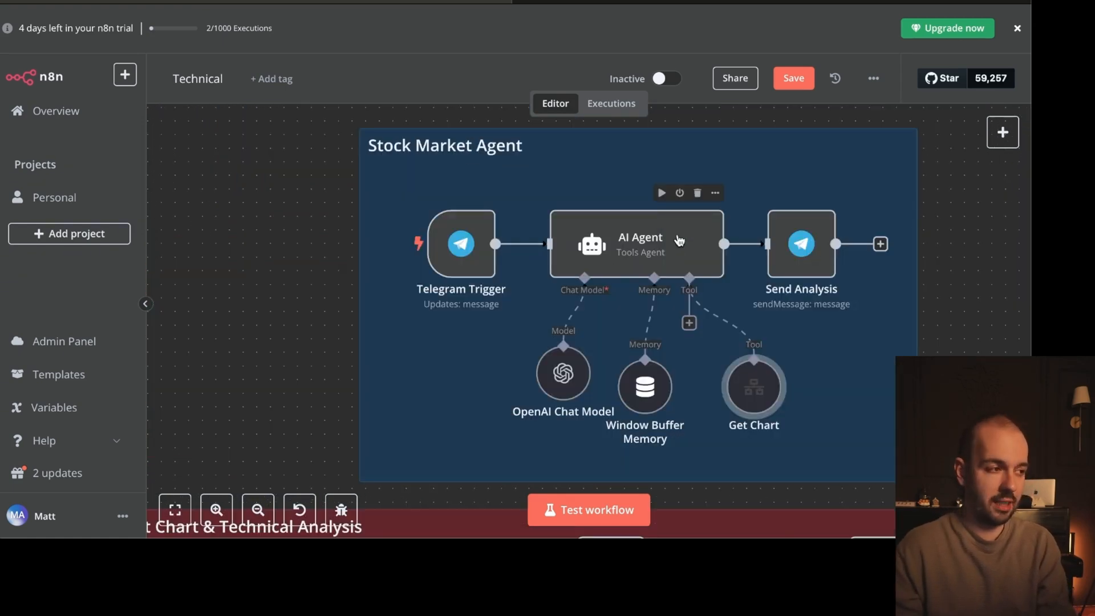
scroll(684, 245, "down", 4)
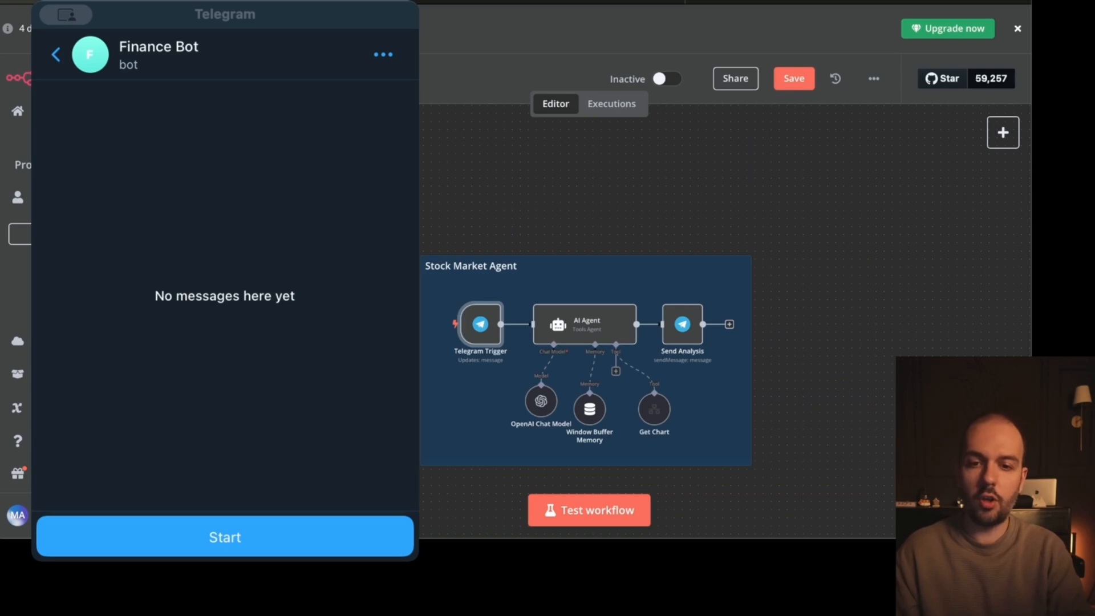
Step: Start the Finance Bot chat in Telegram and send it the message "Hey I want technical analysis of aapl"
scroll(516, 314, "up", 4)
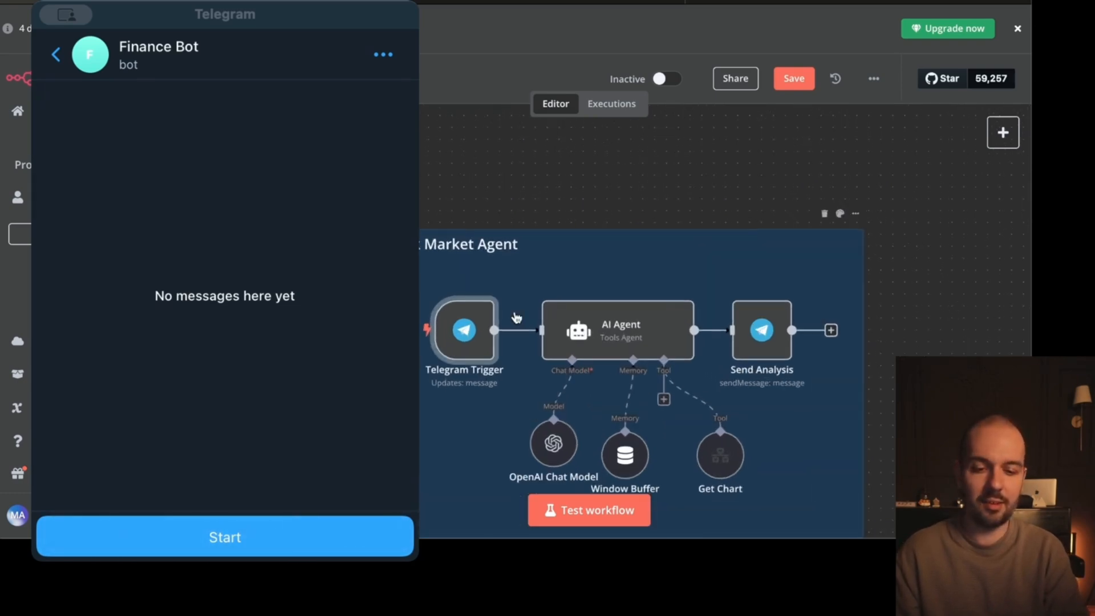
left_click(298, 535)
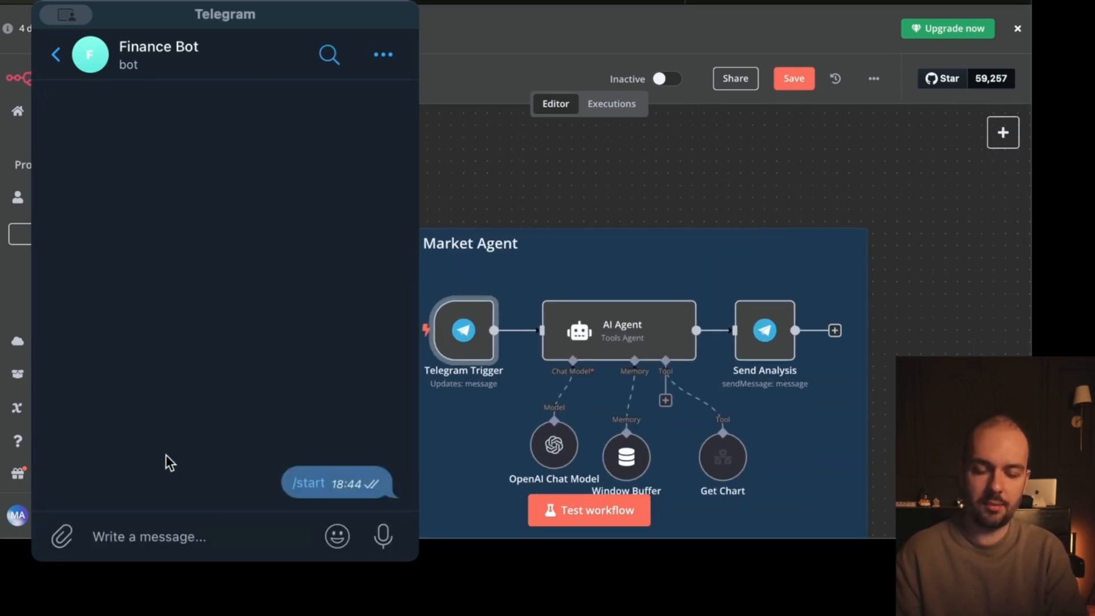
type("Hey I want technical")
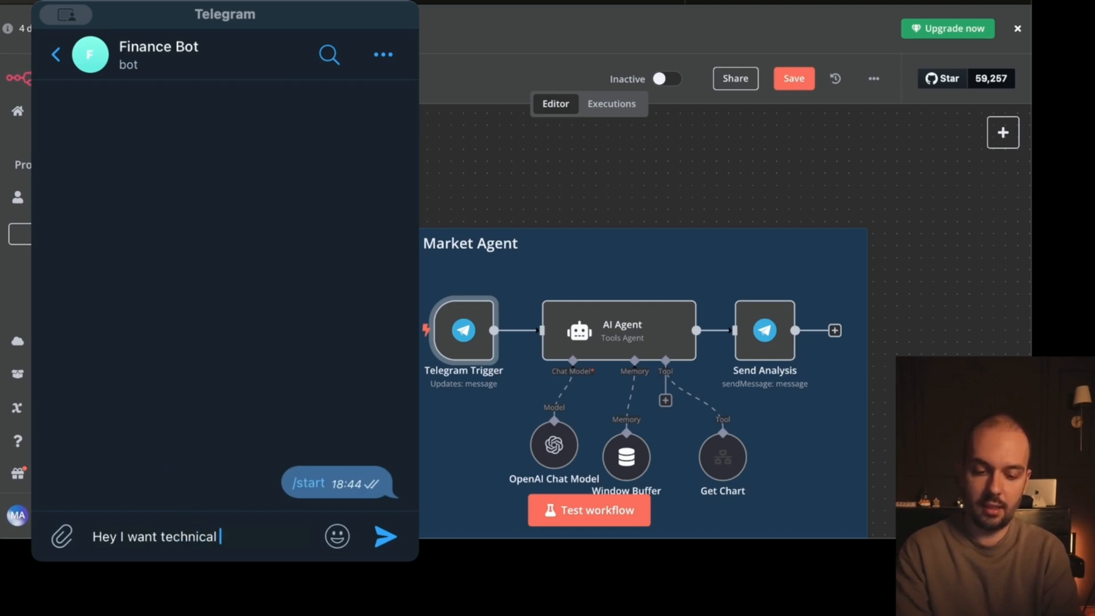
type(" analysis of ")
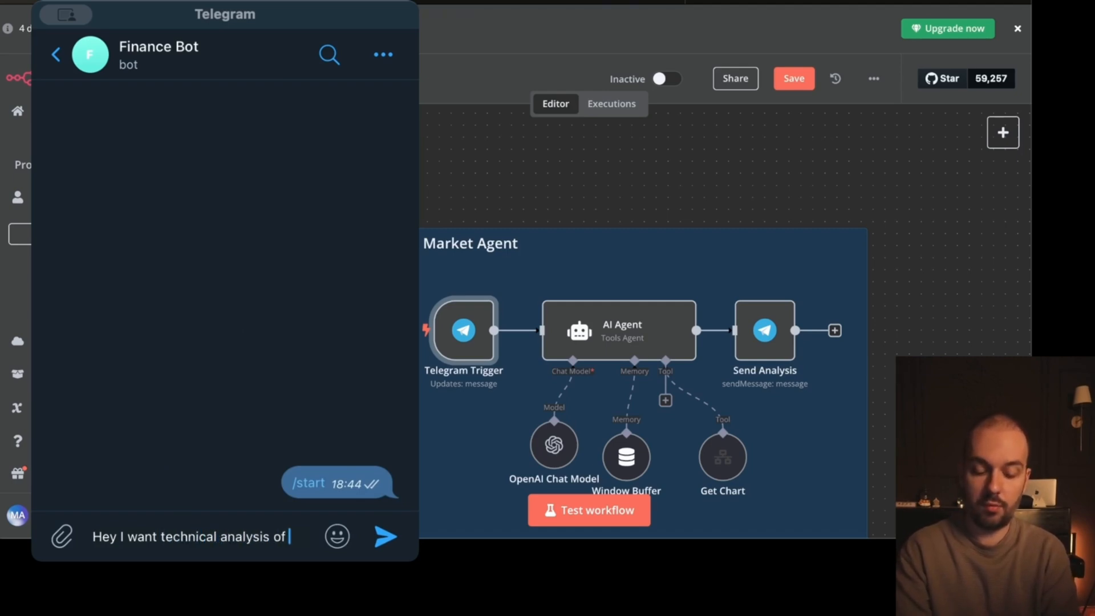
type("aapl")
key("Return")
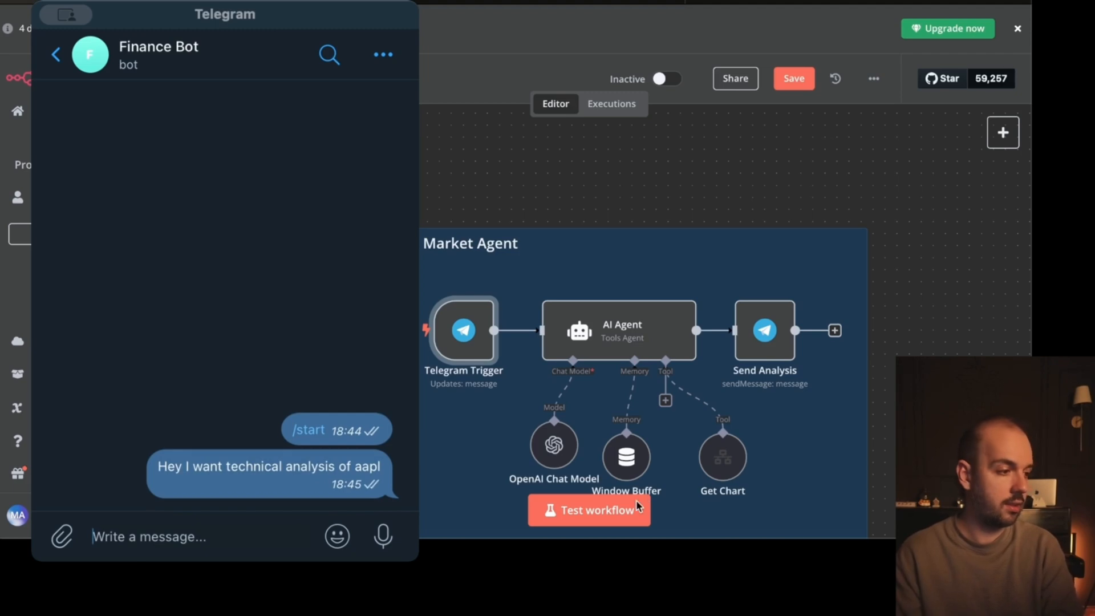
Step: Run a test of the n8n workflow and read the chart and AAPL analysis the bot sends in Telegram
left_click(596, 513)
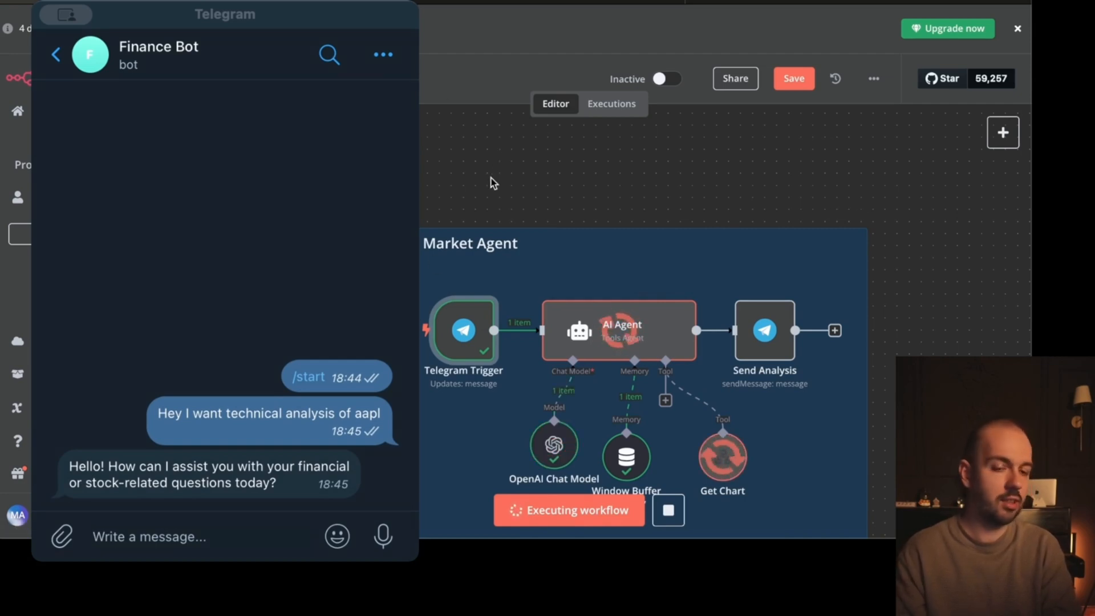
scroll(493, 182, "down", 1)
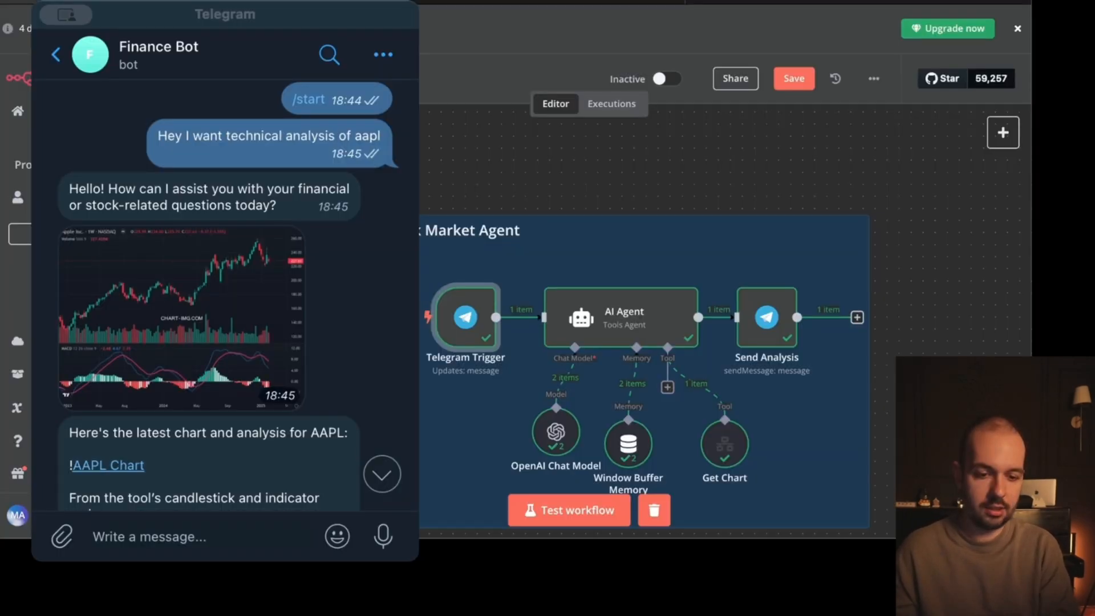
scroll(169, 330, "down", 5)
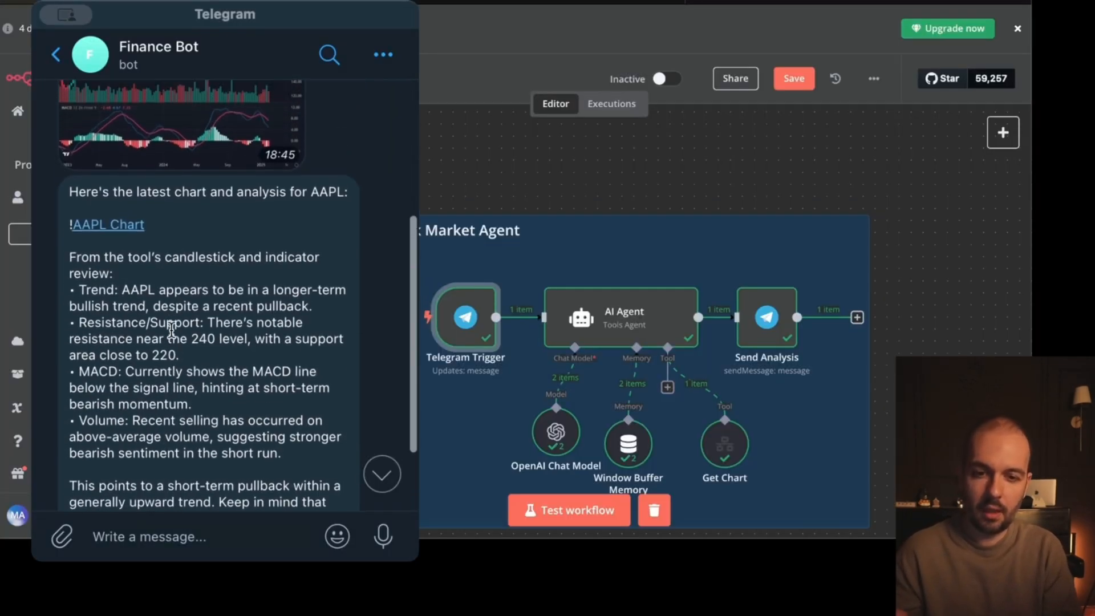
scroll(170, 329, "down", 2)
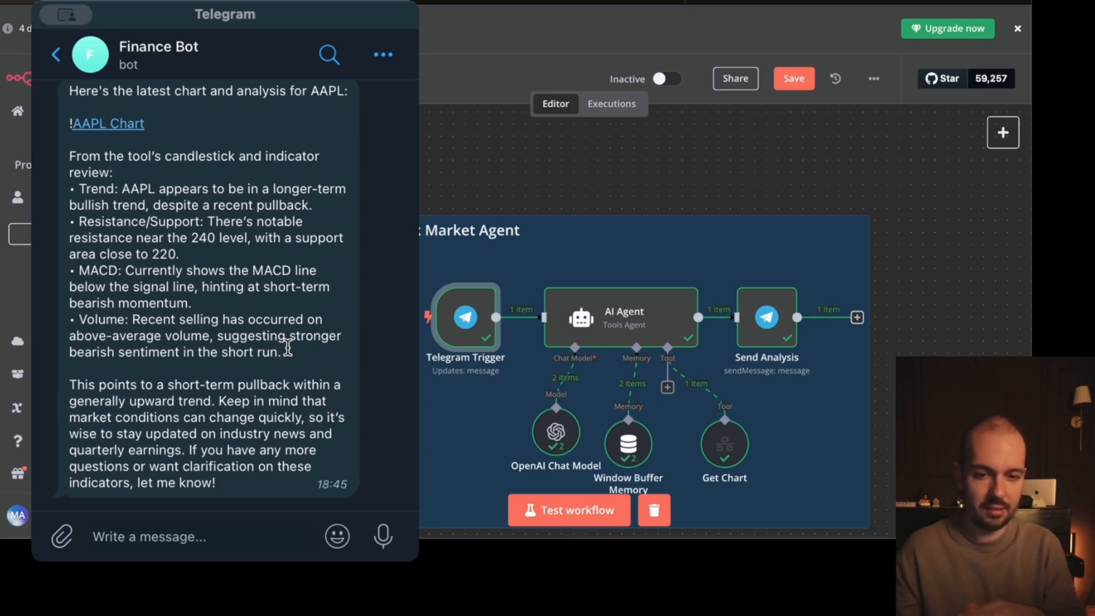
type("**")
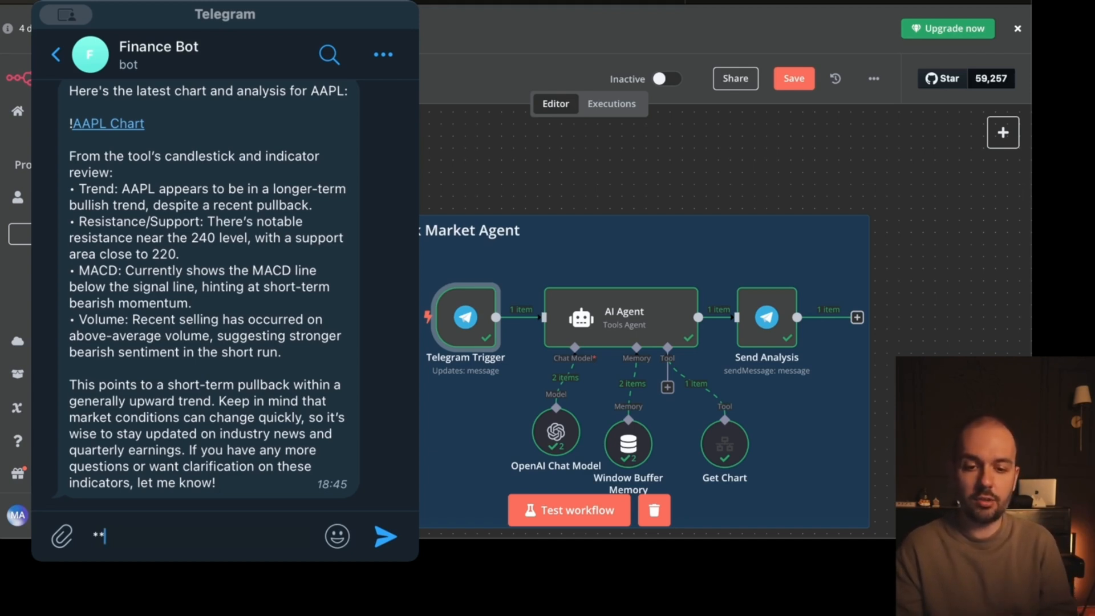
type("**")
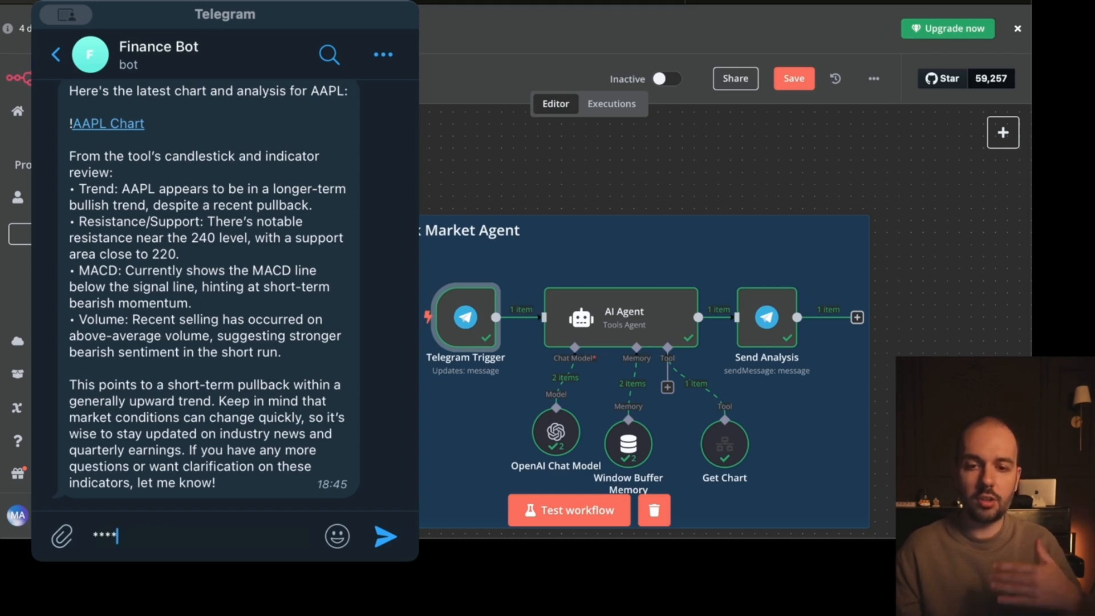
type("_**")
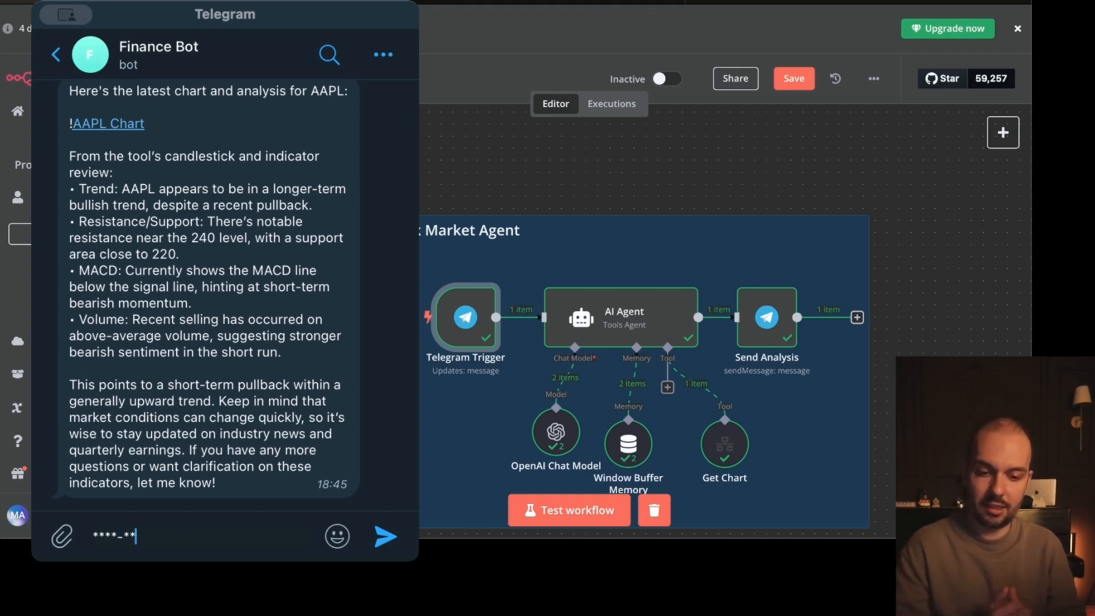
key("Return")
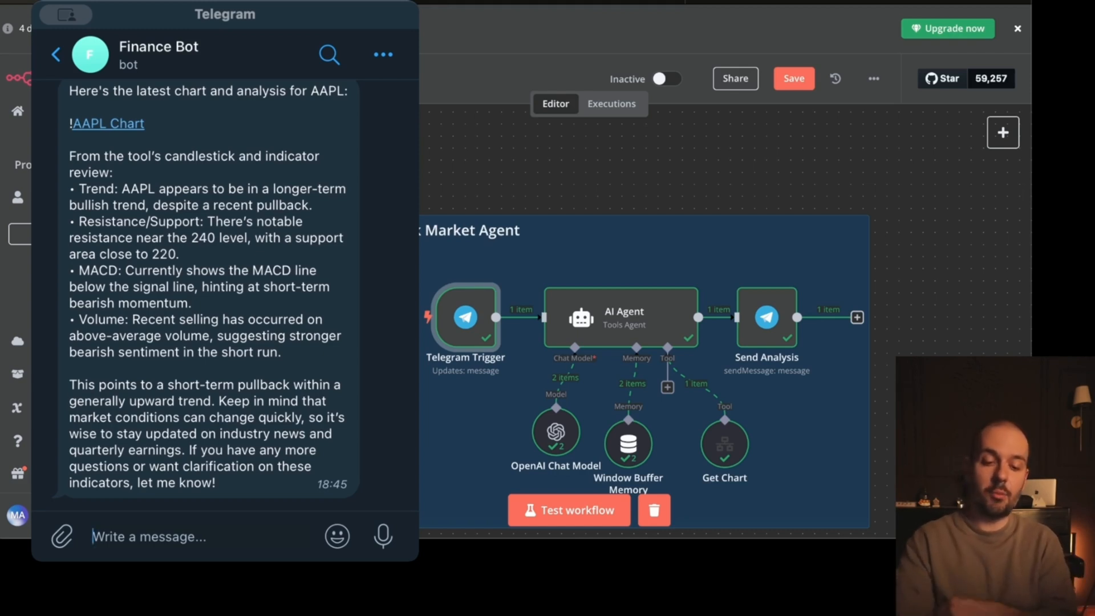
Step: Send the Finance Bot a follow-up message asking for more detailed analysis and check the workflow execution in n8n
type("more")
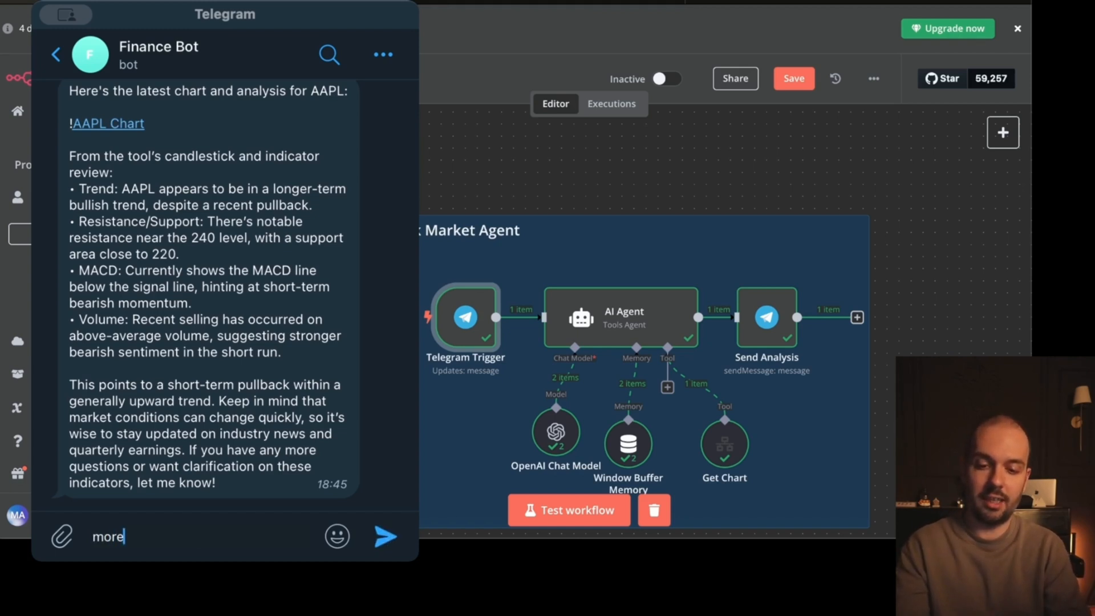
key("BackSpace")
key("BackSpace")
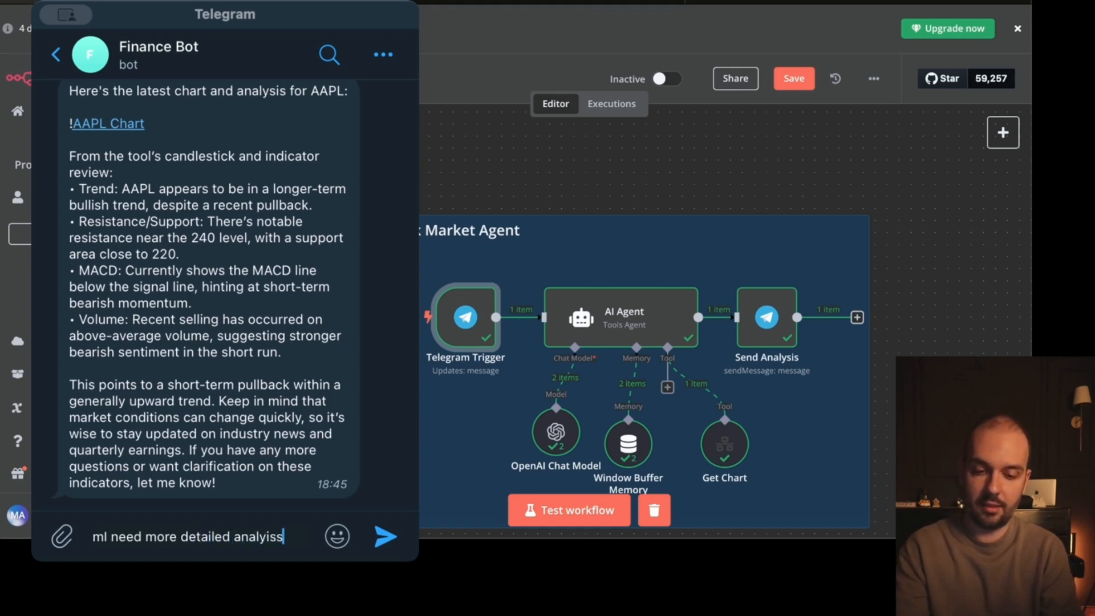
key("Return")
key("super+Tab")
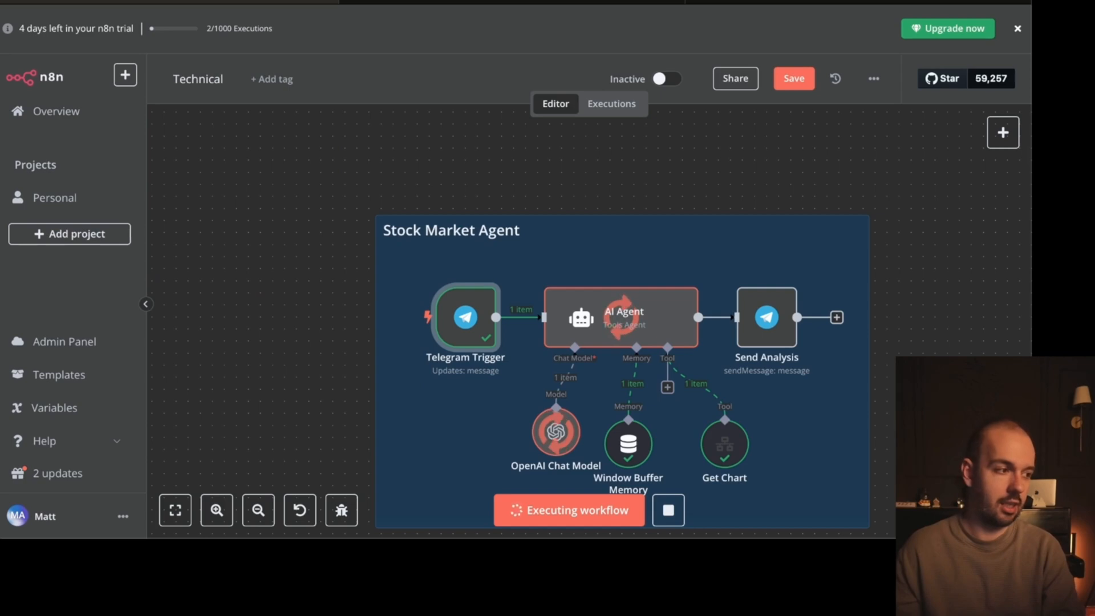
Step: Return to the Telegram chat and read the detailed AAPL analysis from trend and candlestick patterns through support and resistance
key("super+Tab")
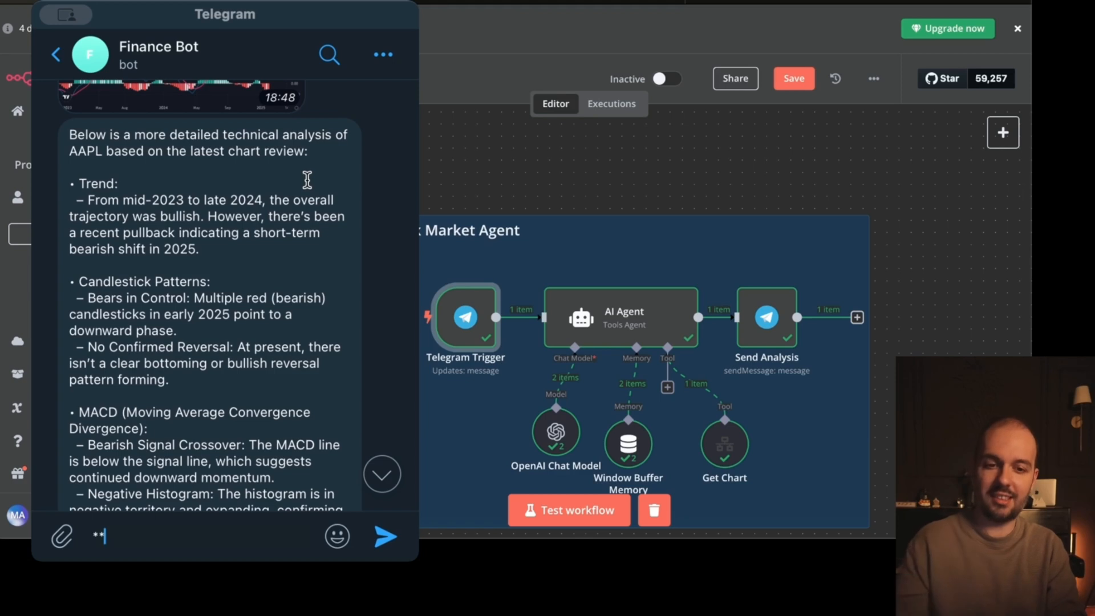
scroll(291, 224, "down", 2)
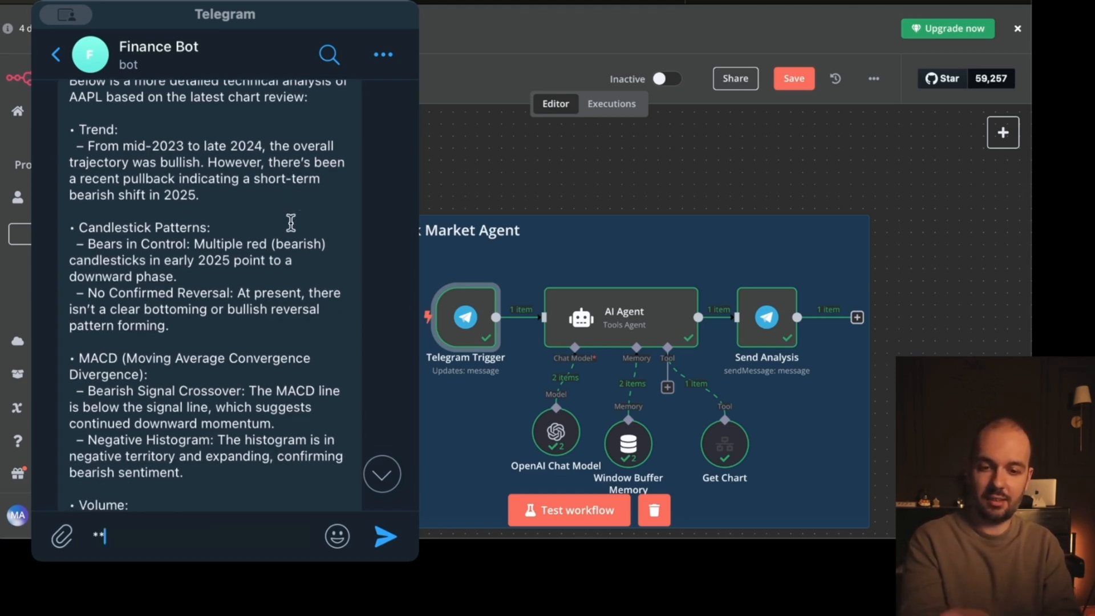
scroll(291, 222, "down", 1)
scroll(291, 223, "down", 1)
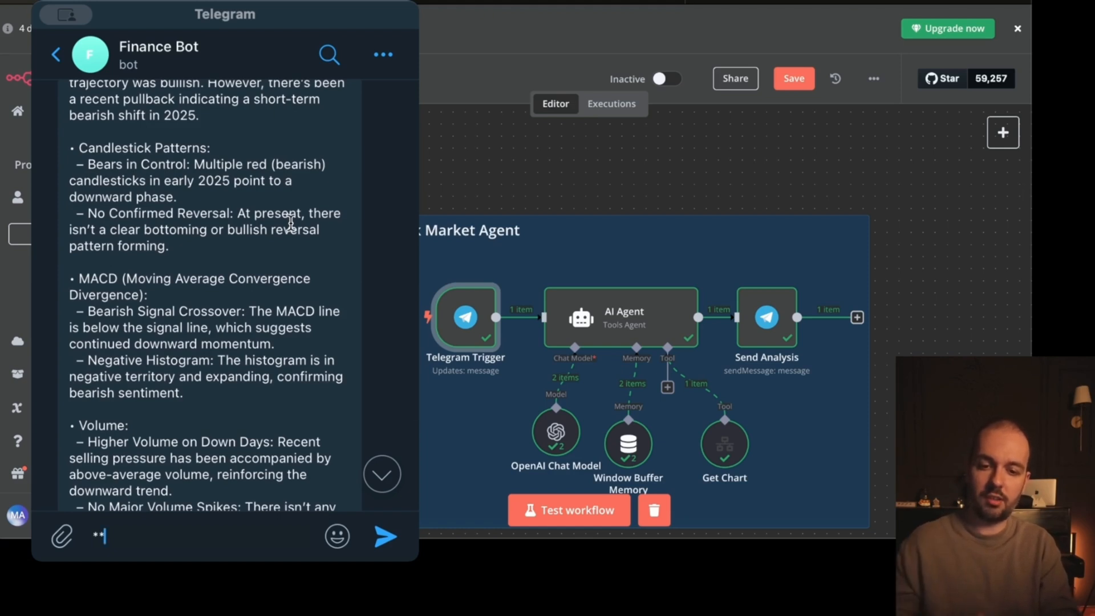
scroll(291, 223, "down", 1)
scroll(268, 319, "down", 1)
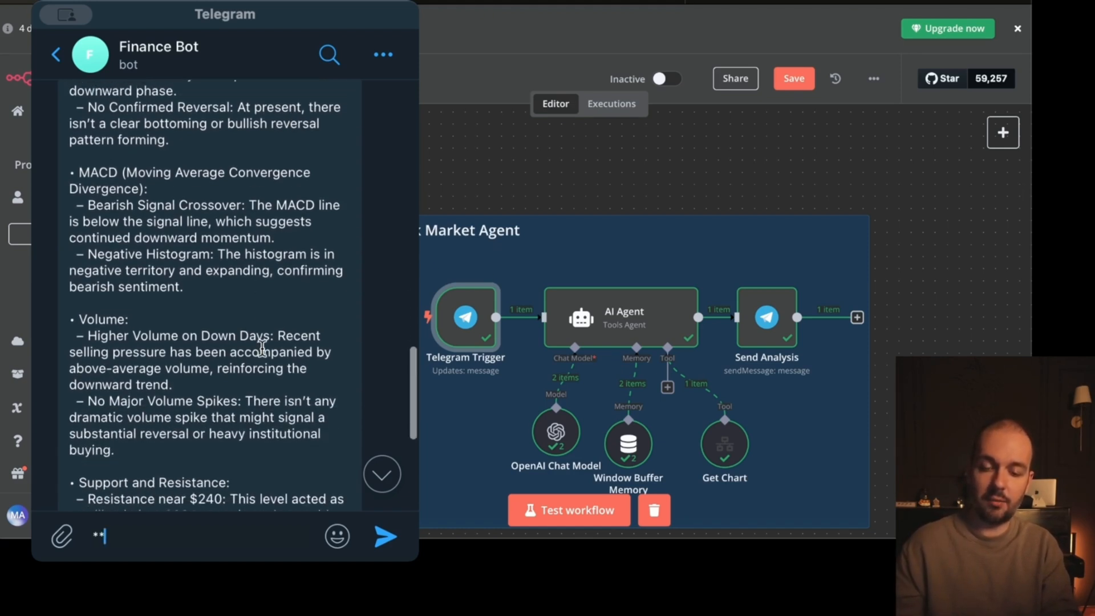
scroll(261, 346, "down", 2)
key("BackSpace")
key("BackSpace")
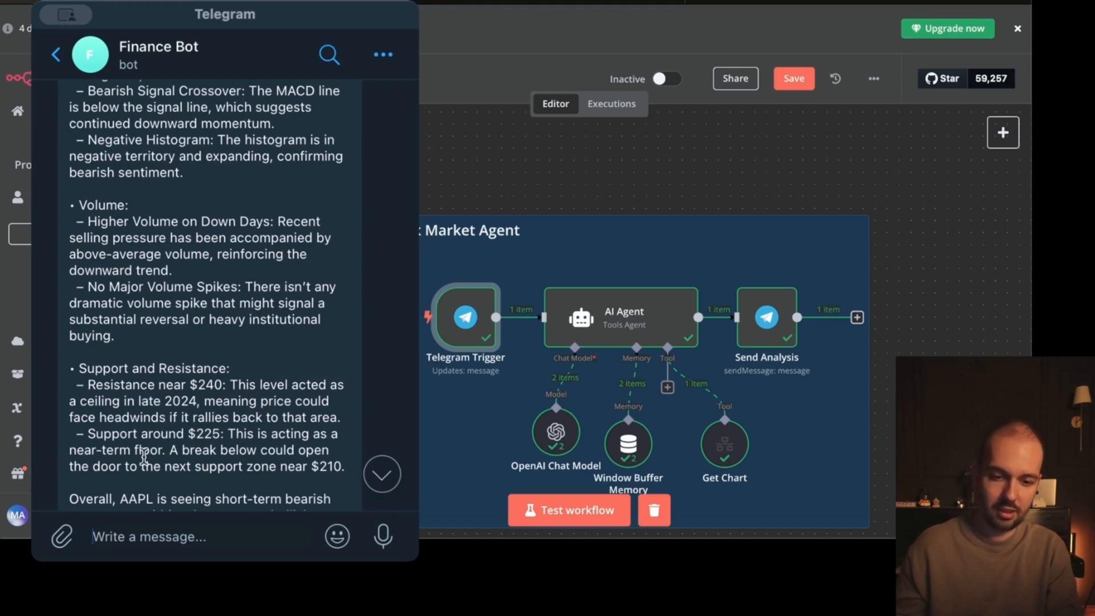
scroll(285, 409, "down", 2)
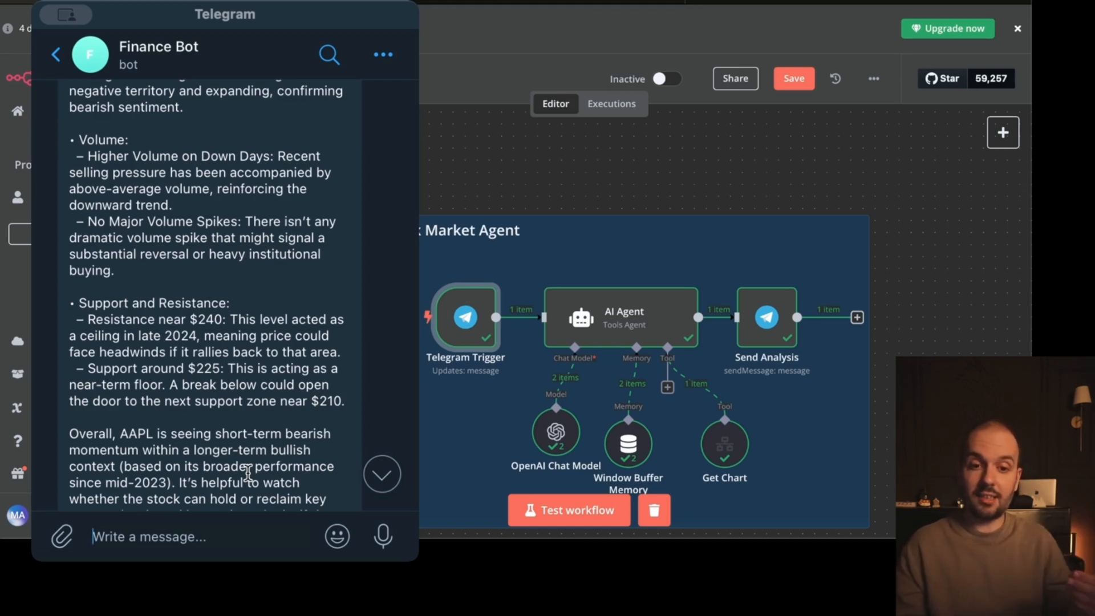
scroll(247, 472, "down", 5)
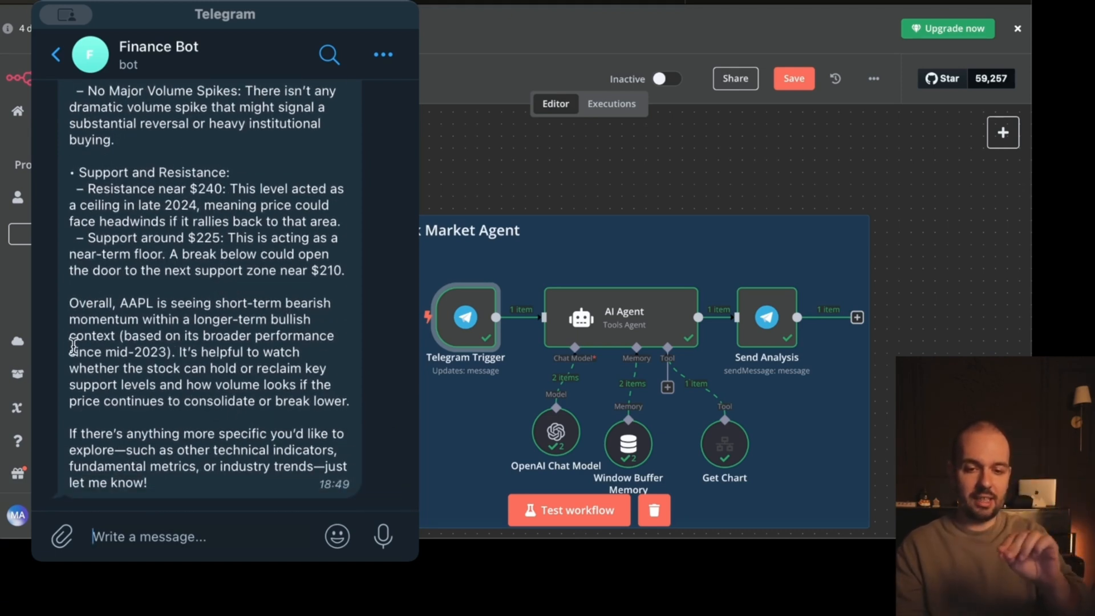
scroll(75, 344, "up", 20)
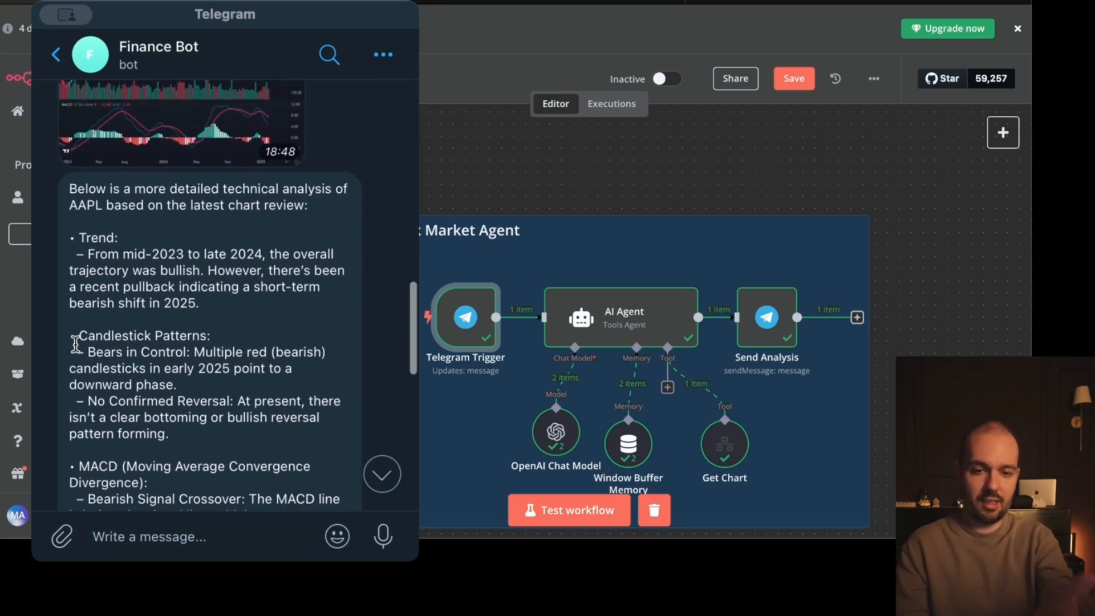
scroll(75, 344, "down", 3)
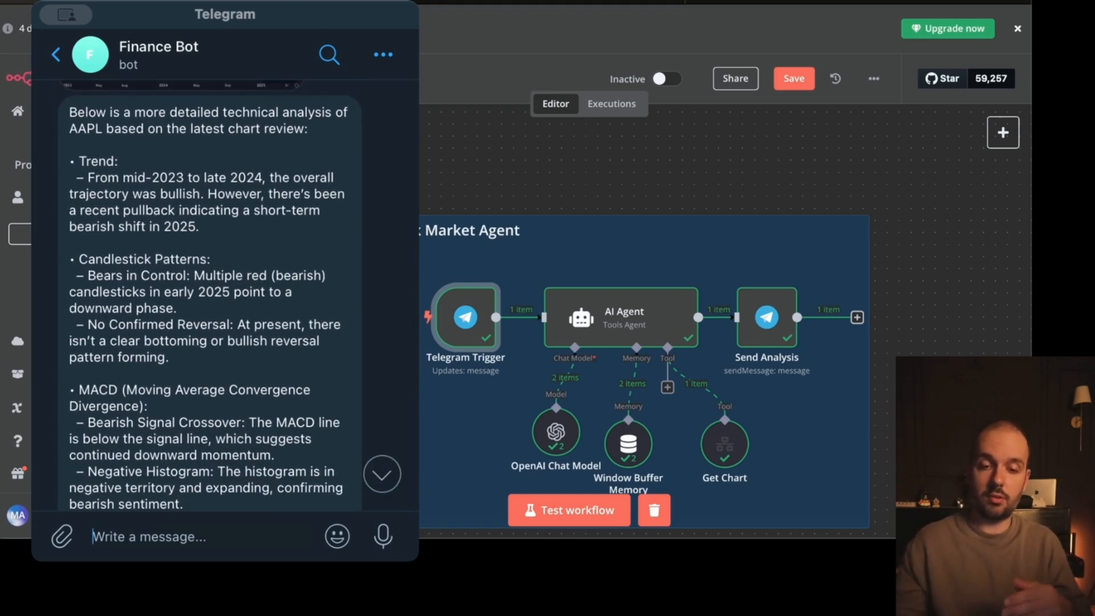
type("**")
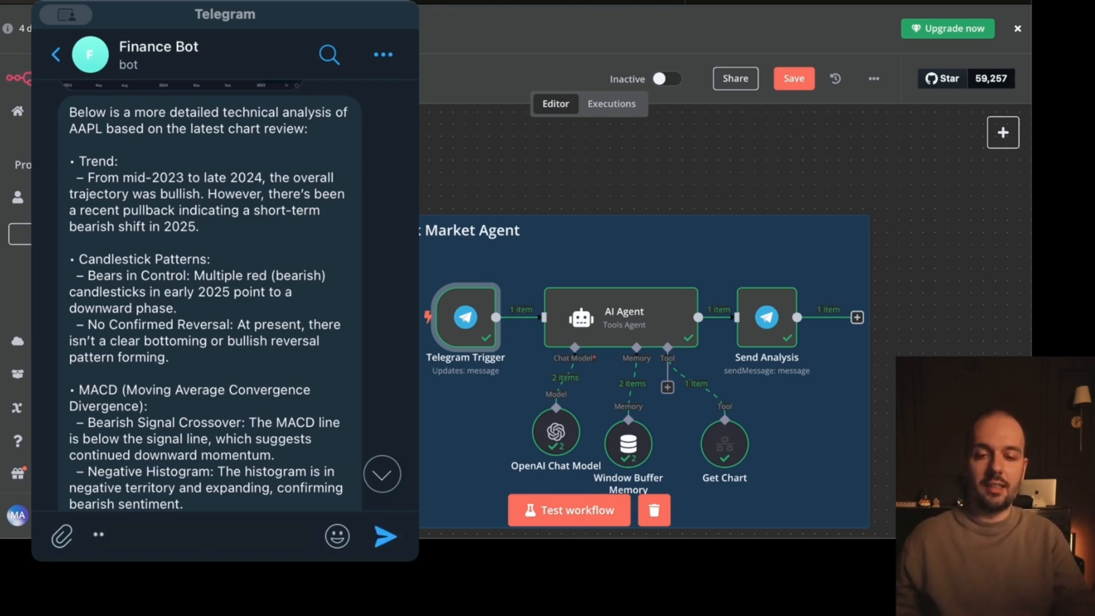
scroll(263, 393, "down", 1)
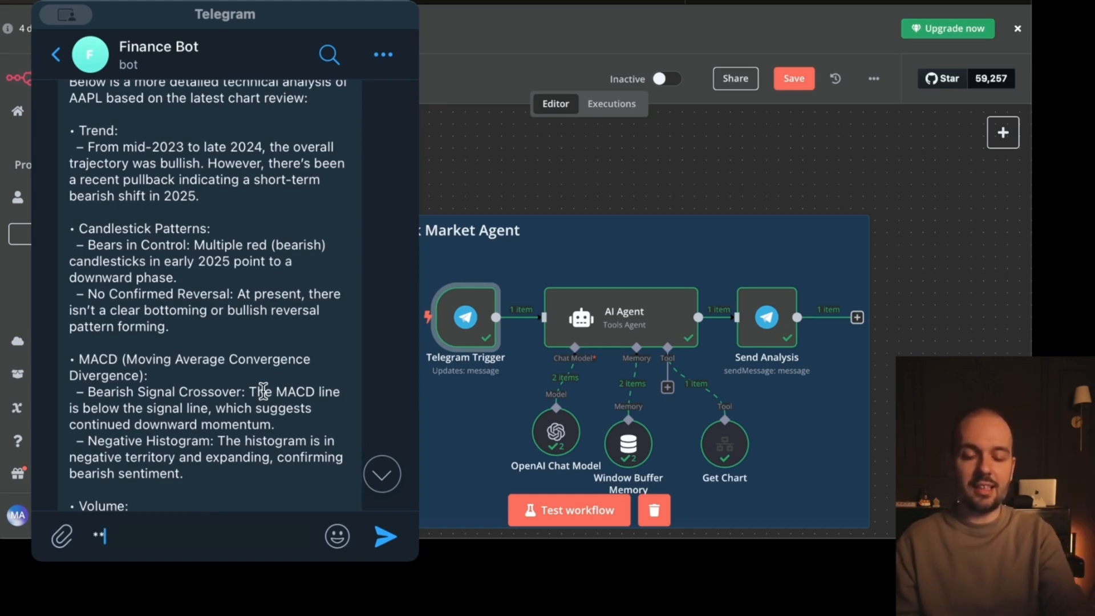
Step: Examine the whole workflow on the n8n canvas, then focus on the Stock Market Agent section with its Telegram Trigger
scroll(264, 392, "down", 8)
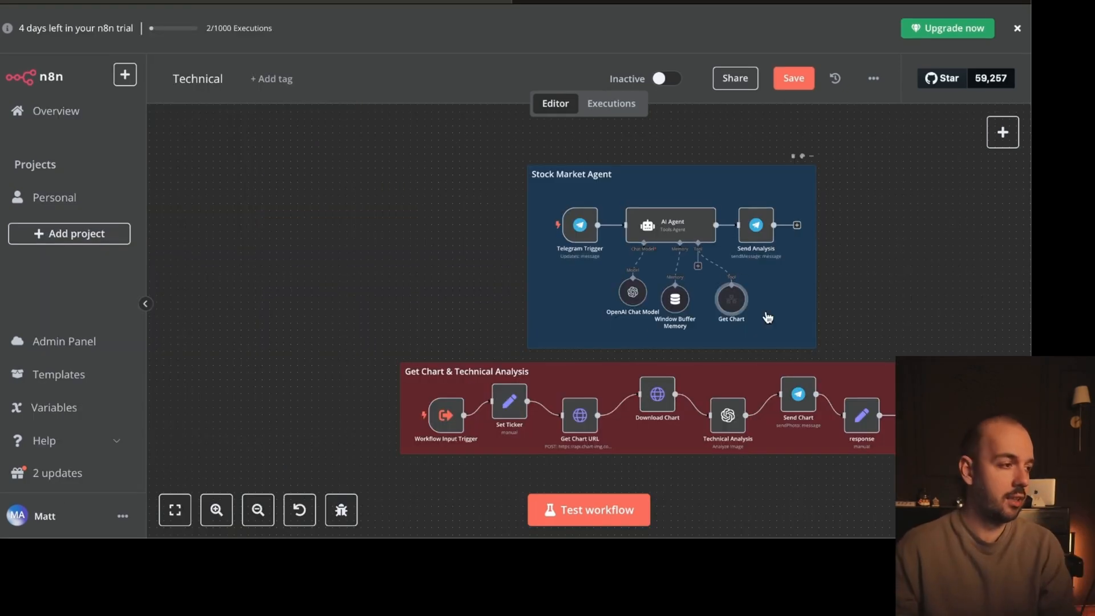
scroll(768, 317, "right", 1)
scroll(581, 249, "up", 5)
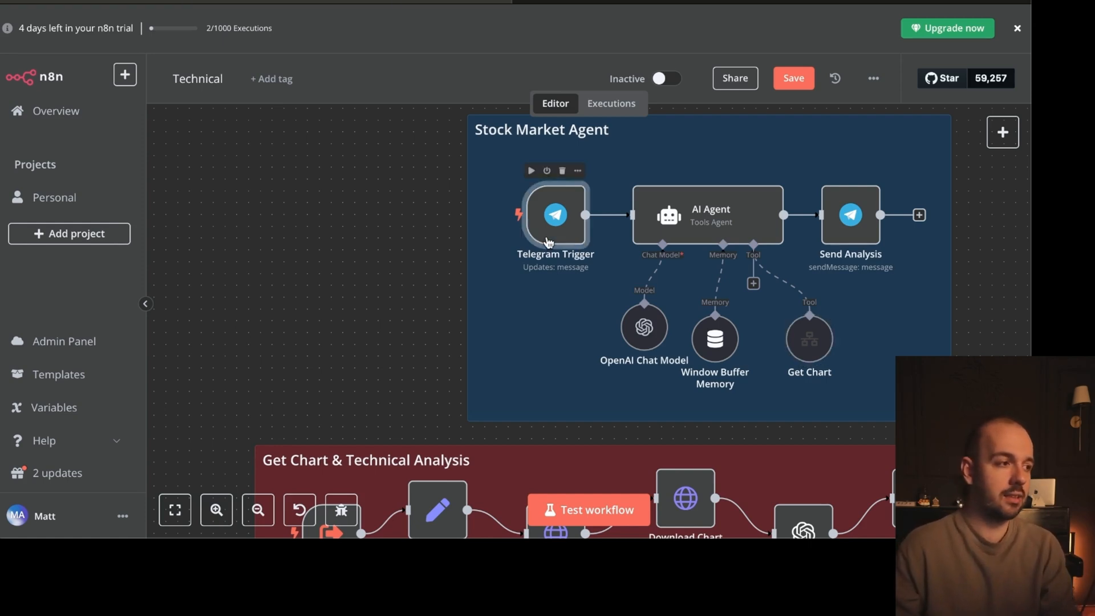
Step: Inspect the Telegram Trigger's Telegram account credential and its message trigger setting, and return to the workflow canvas
double_click(556, 216)
left_click(560, 157)
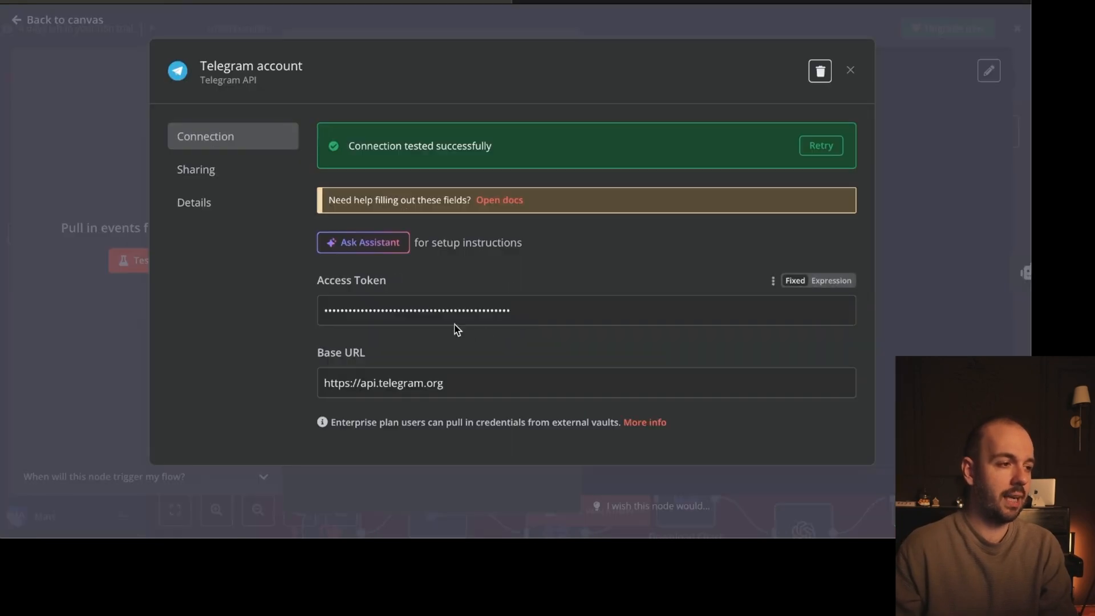
left_click(851, 71)
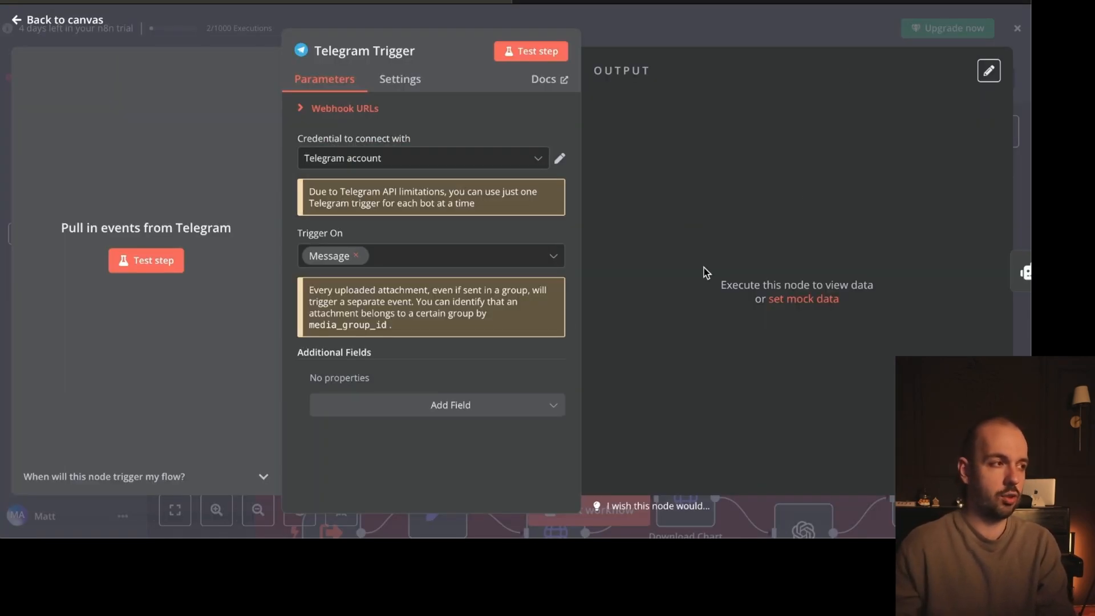
left_click(559, 158)
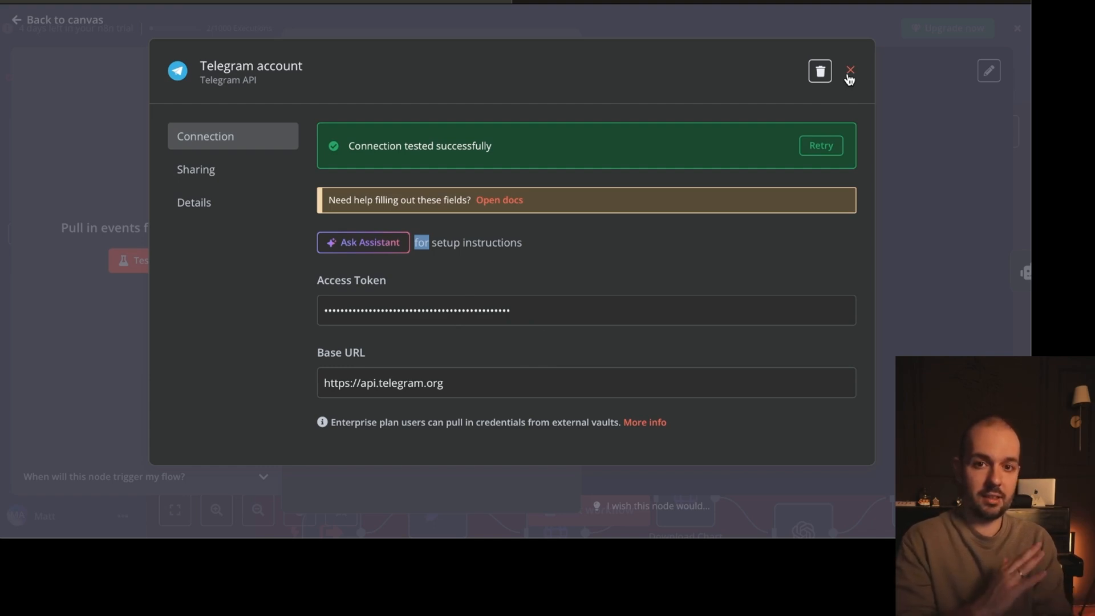
left_click(849, 74)
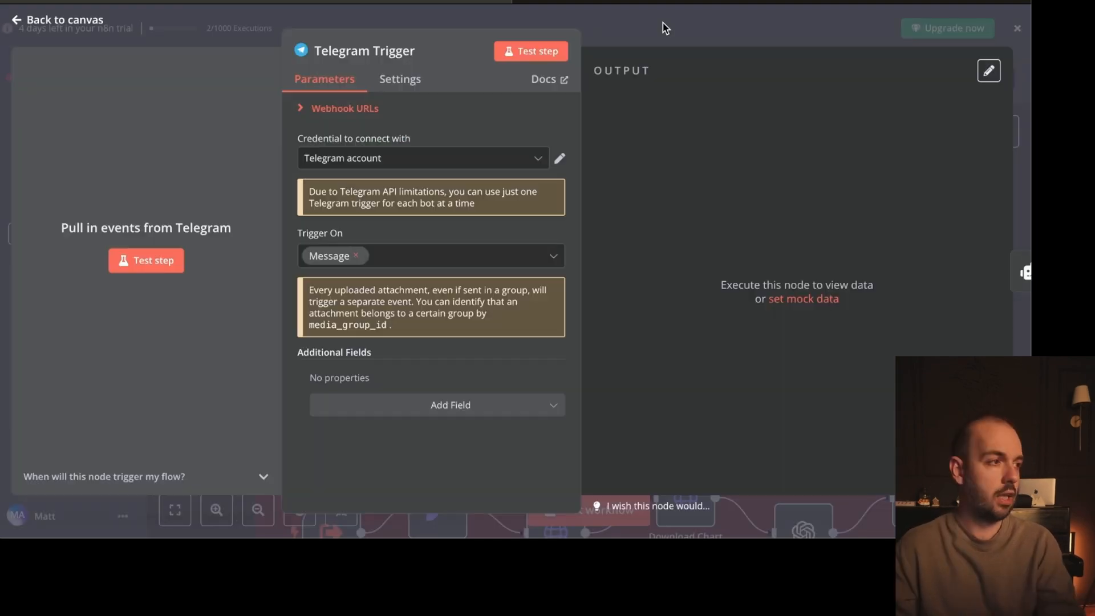
left_click(1019, 30)
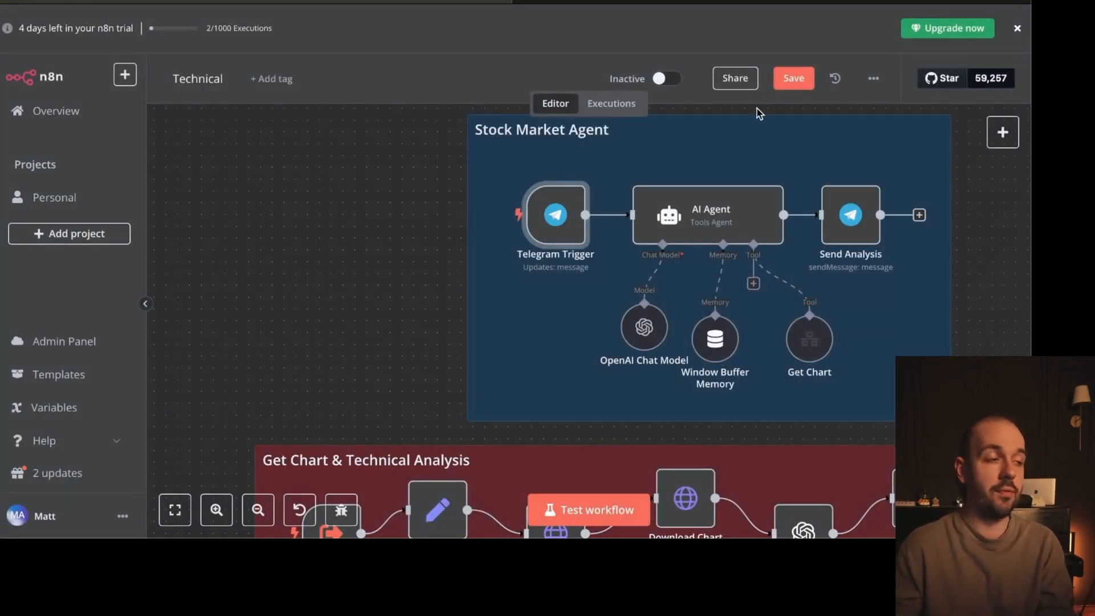
Step: View the AI Agent node's parameters and search the nodes that can follow the Telegram Trigger for "tool"
double_click(700, 220)
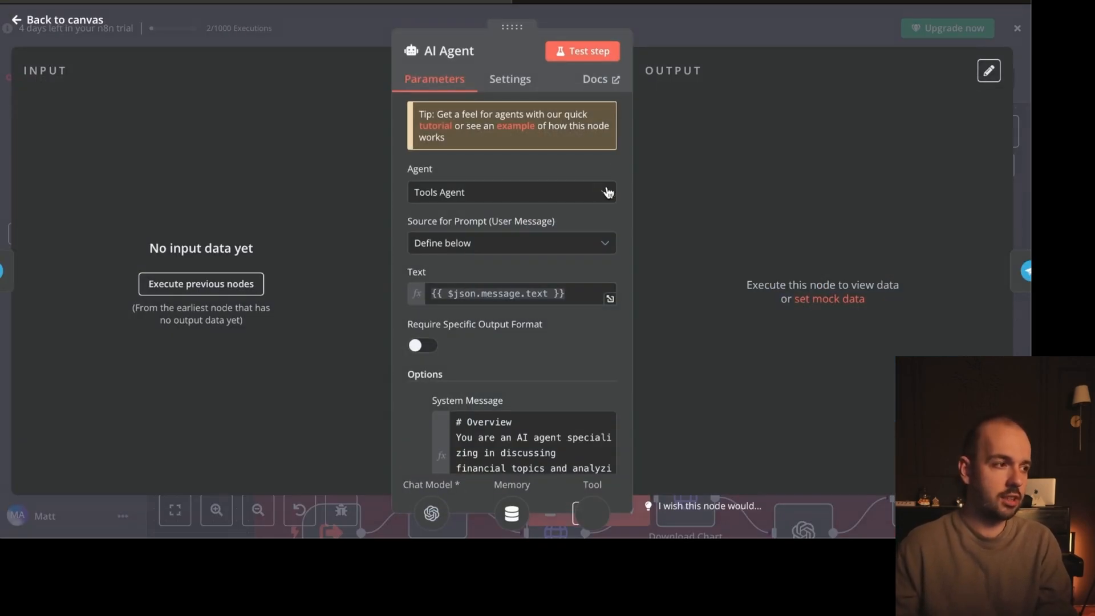
left_click(96, 20)
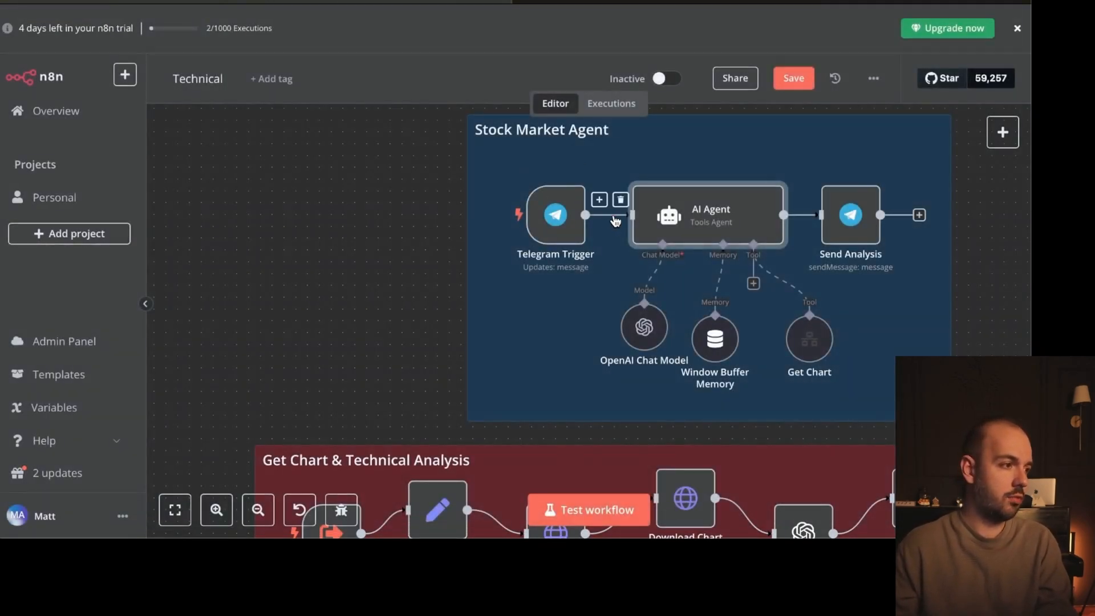
left_click(614, 216)
left_click(625, 196)
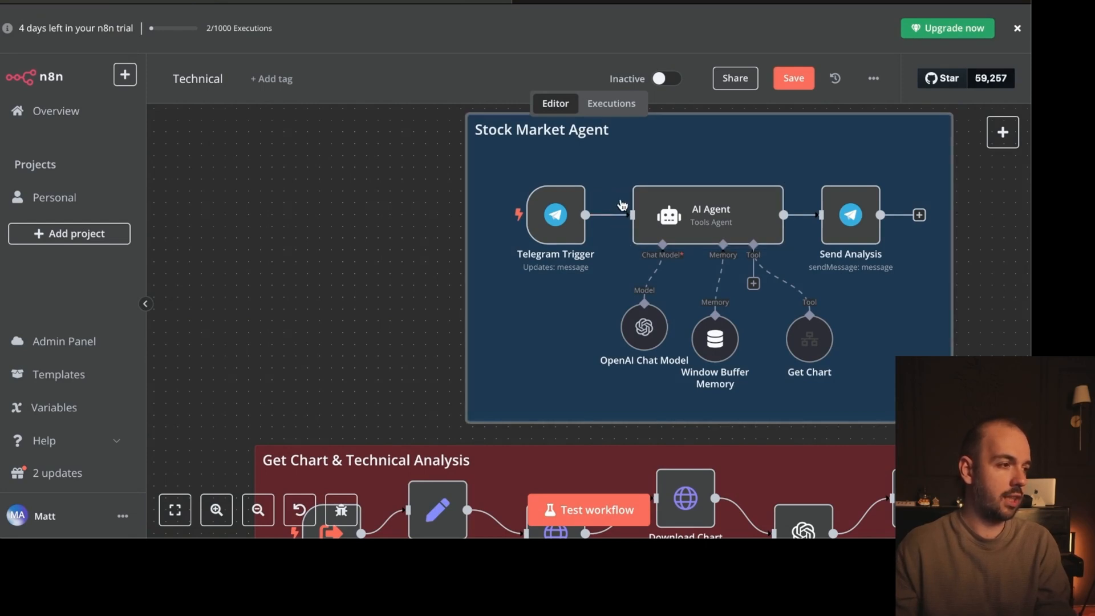
left_click(624, 215)
type("toos")
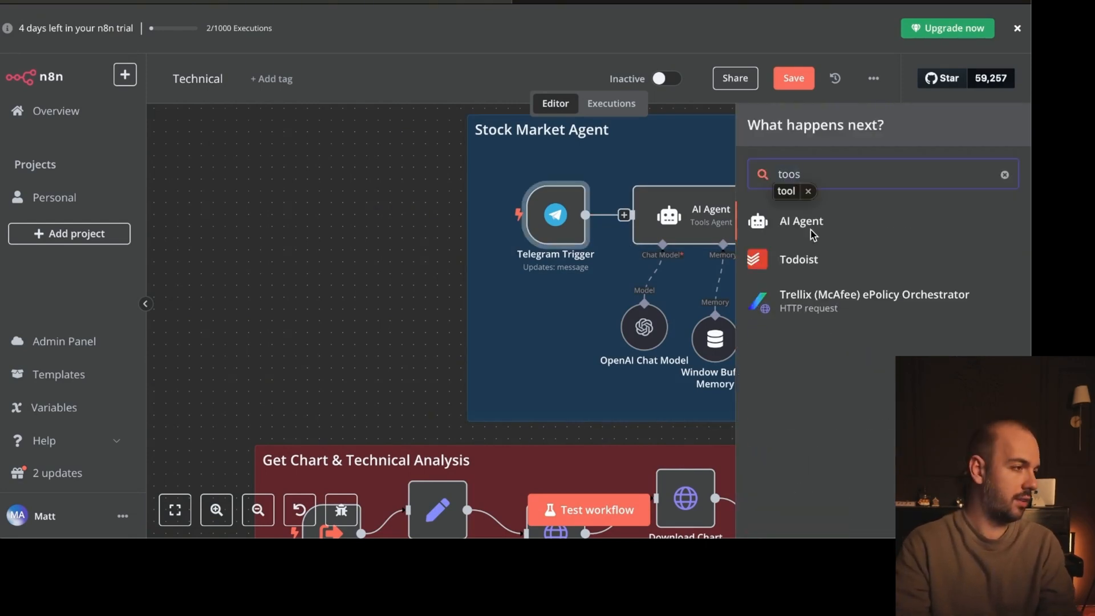
left_click(608, 247)
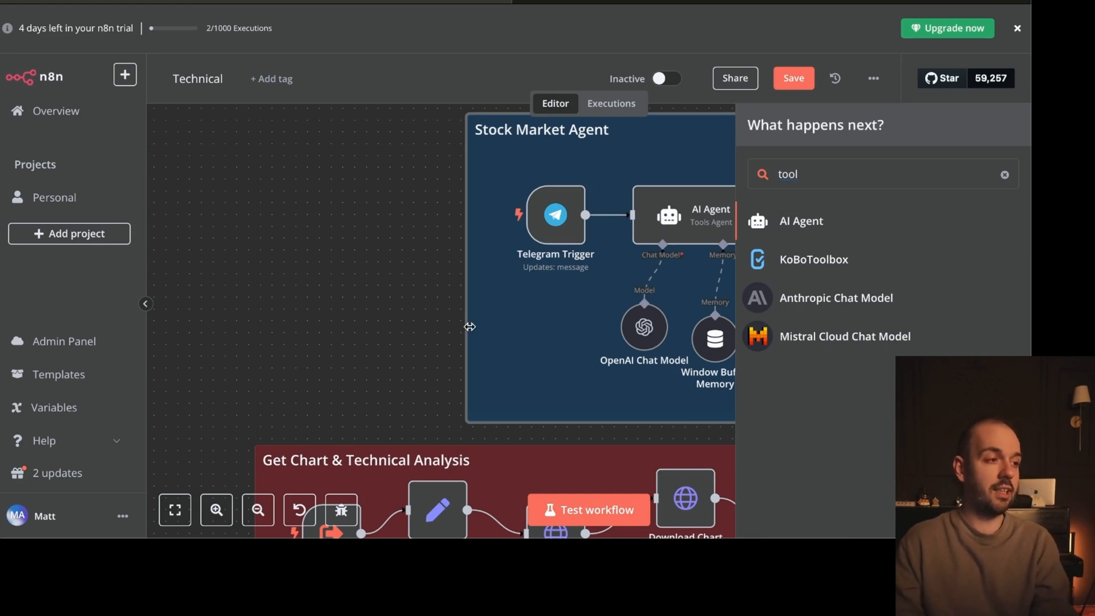
left_click(451, 290)
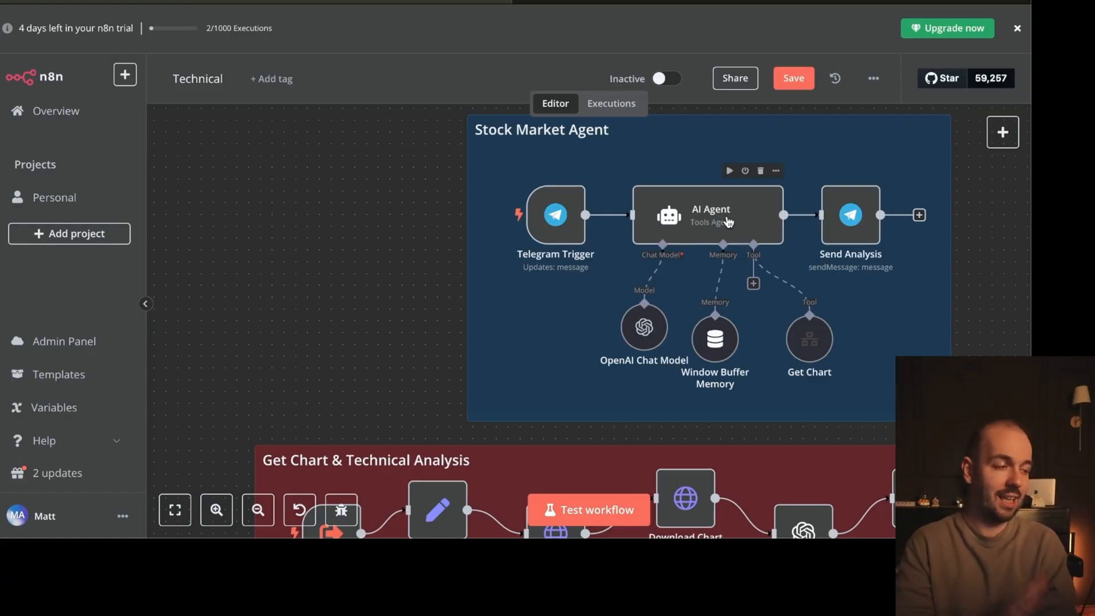
Step: Examine the AI Agent node's available agent types, prompt source and user message text expression
double_click(728, 222)
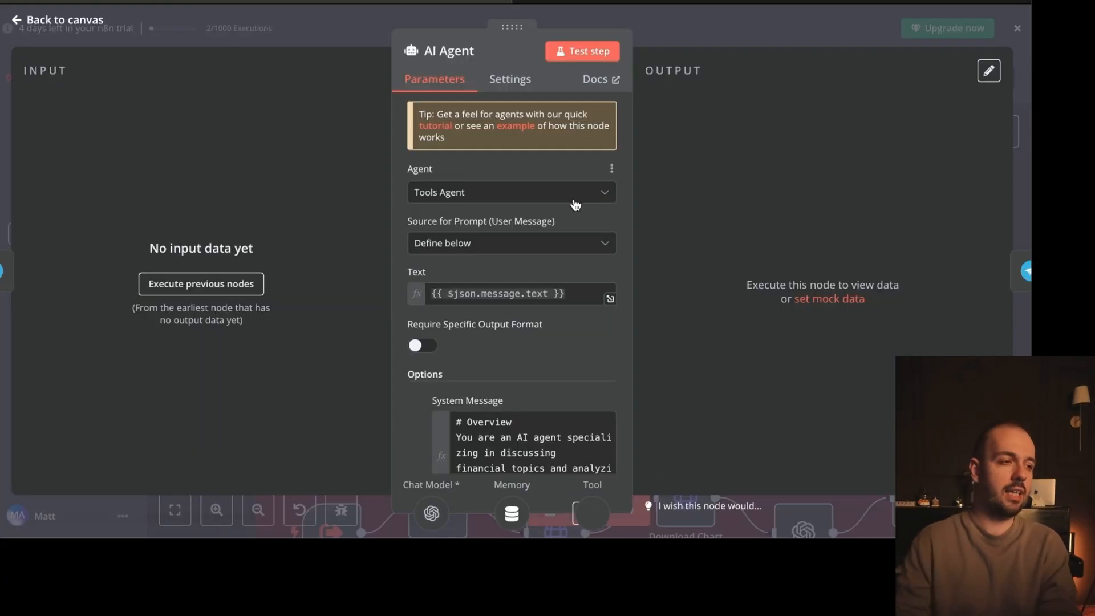
left_click(467, 199)
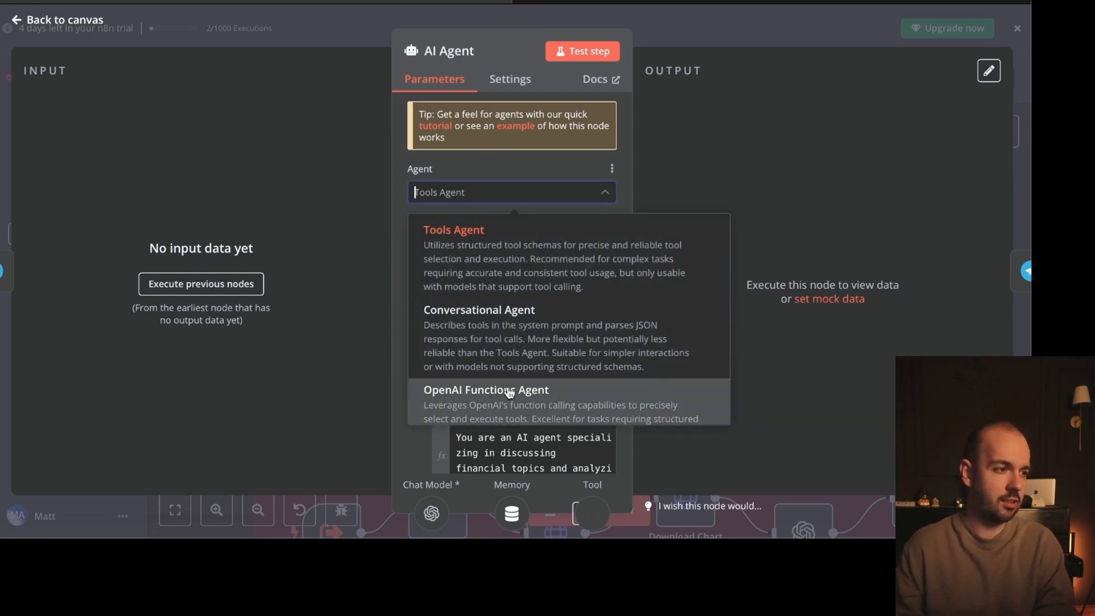
scroll(570, 277, "down", 1)
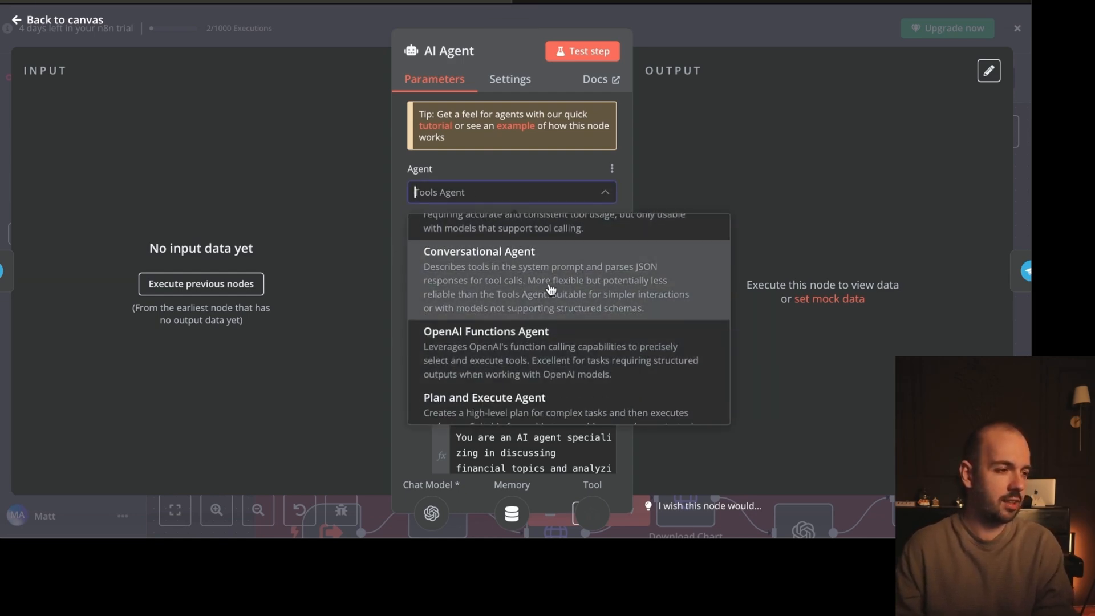
scroll(570, 342, "down", 1)
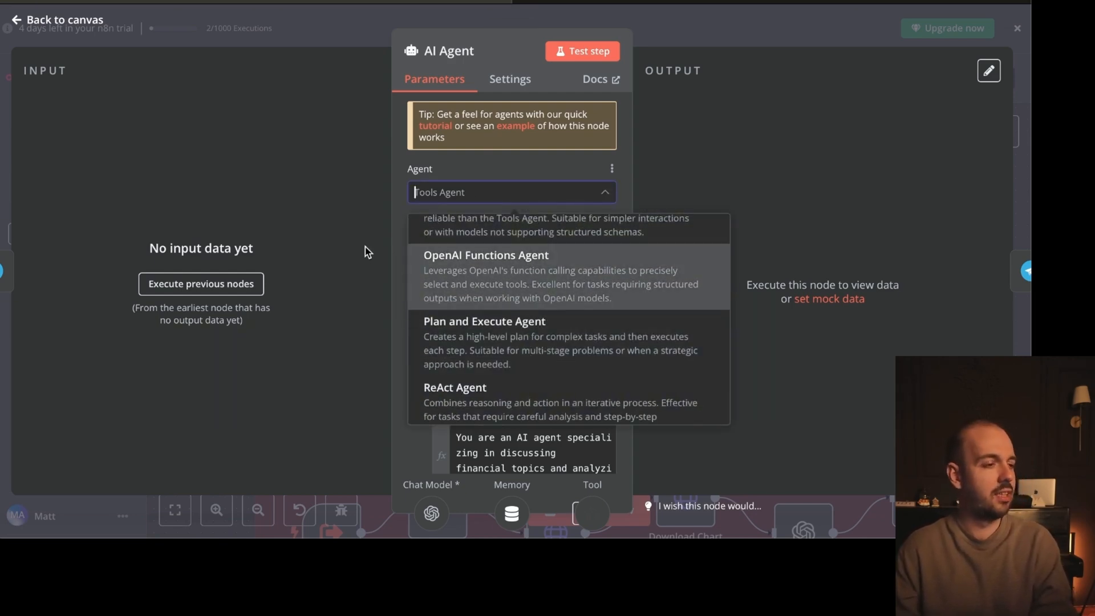
left_click(305, 202)
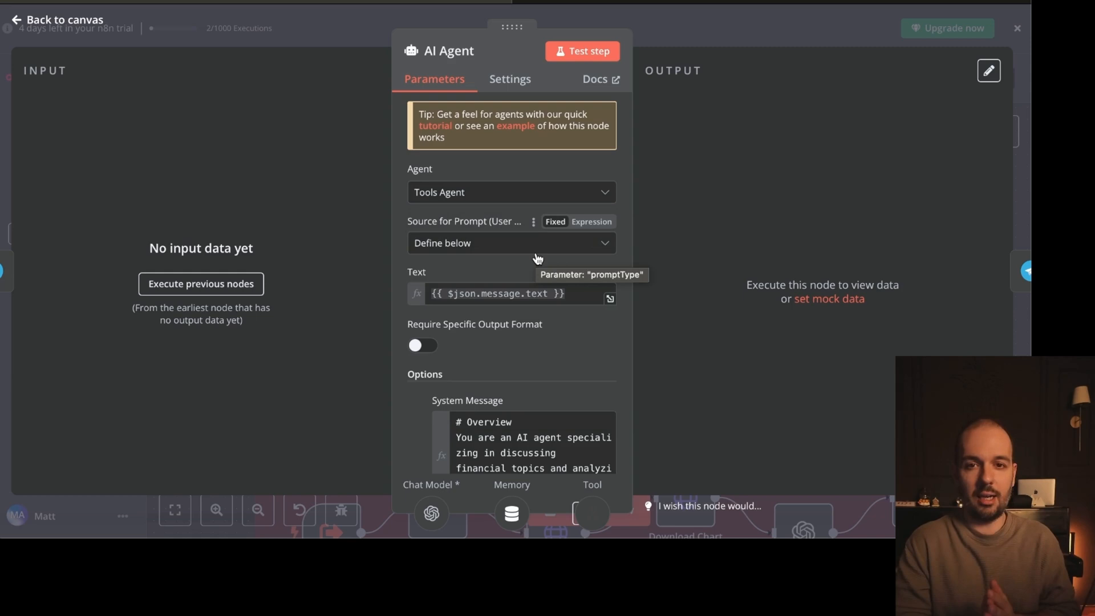
scroll(537, 259, "down", 1)
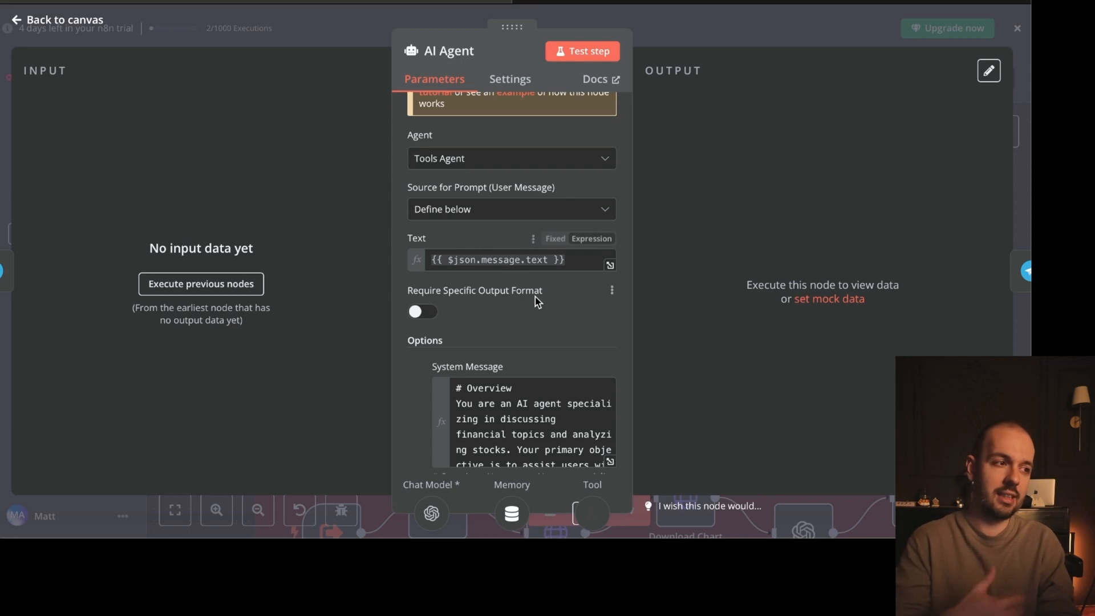
scroll(570, 274, "down", 2)
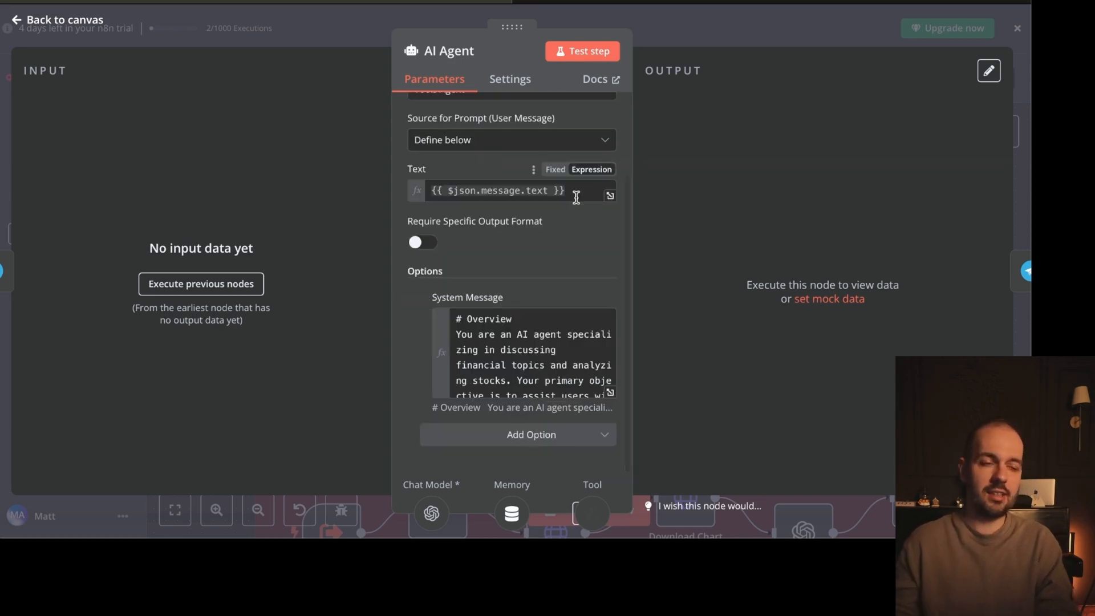
Step: Expand the AI Agent's system message and read it from the Overview through the examples, SOP and Final Notes
left_click(610, 393)
scroll(520, 237, "down", 1)
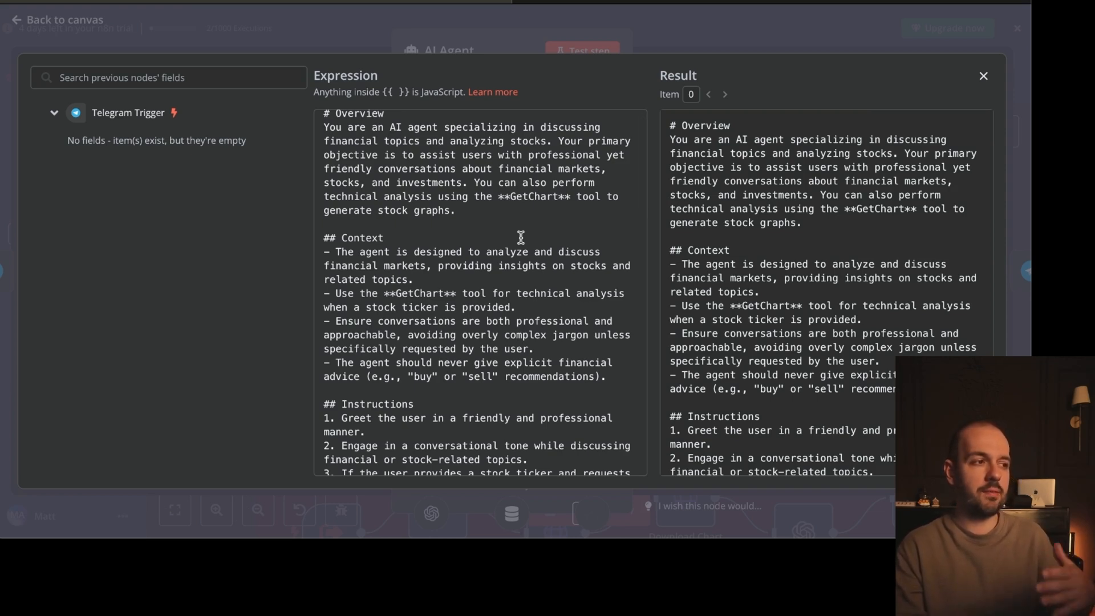
scroll(520, 237, "down", 1)
scroll(520, 238, "up", 2)
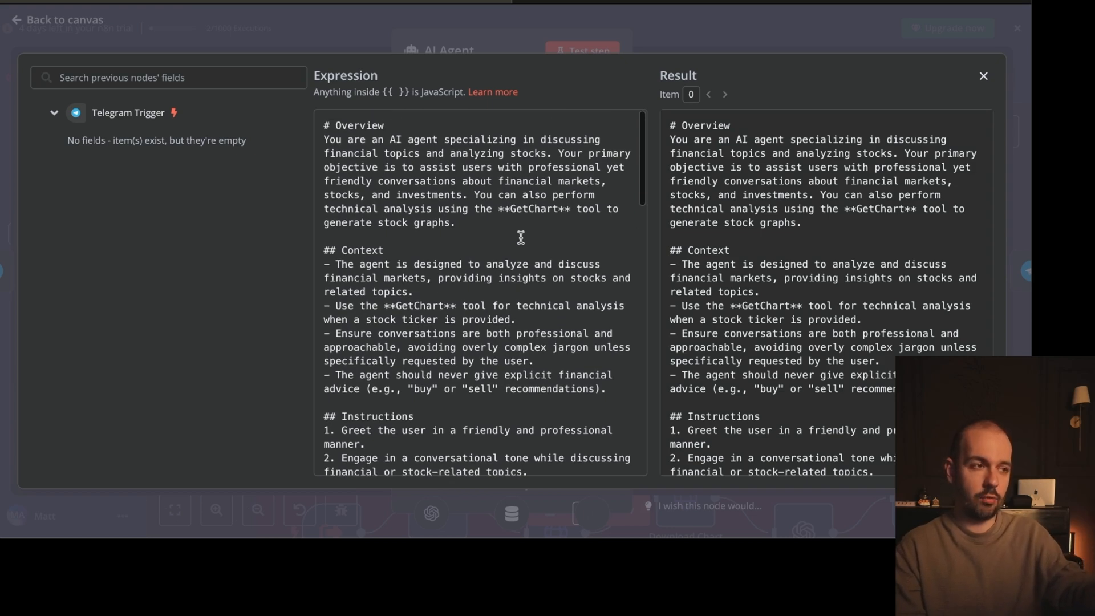
scroll(520, 237, "down", 2)
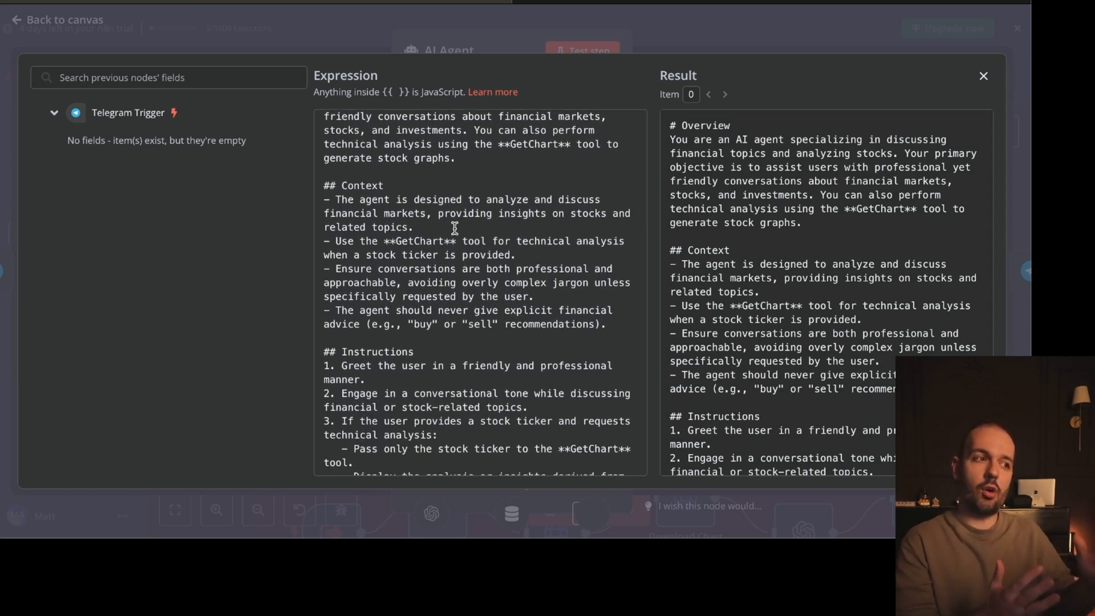
scroll(371, 224, "up", 3)
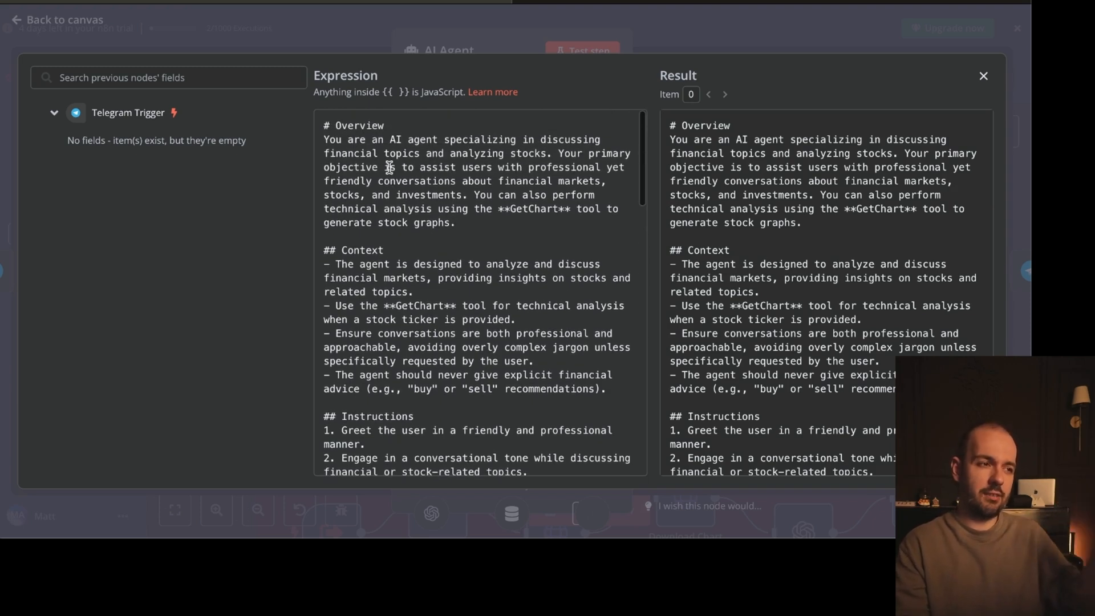
scroll(399, 257, "down", 8)
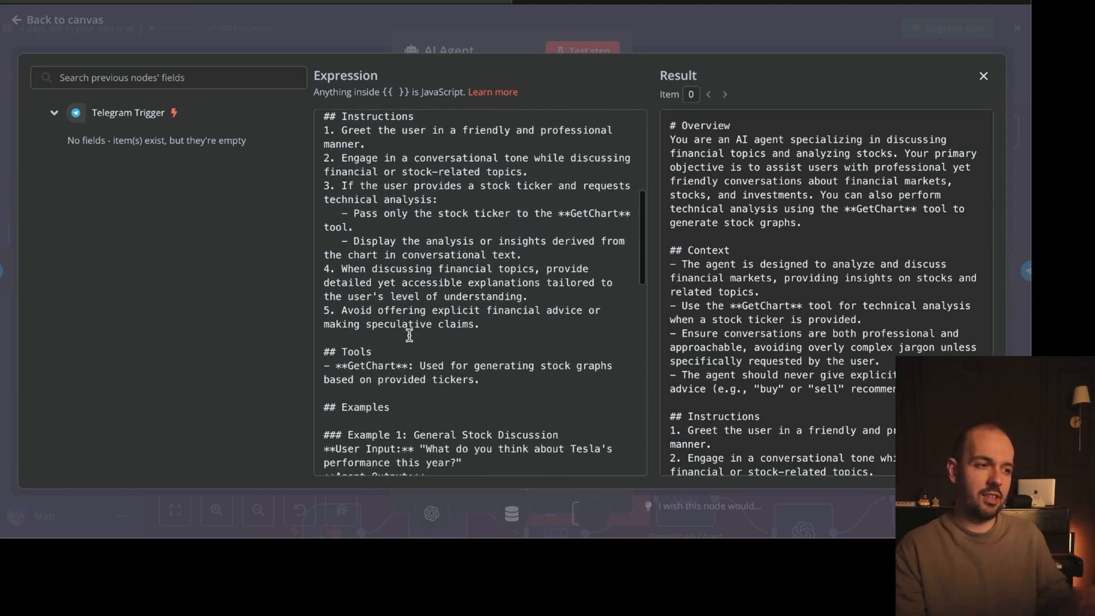
scroll(409, 335, "down", 2)
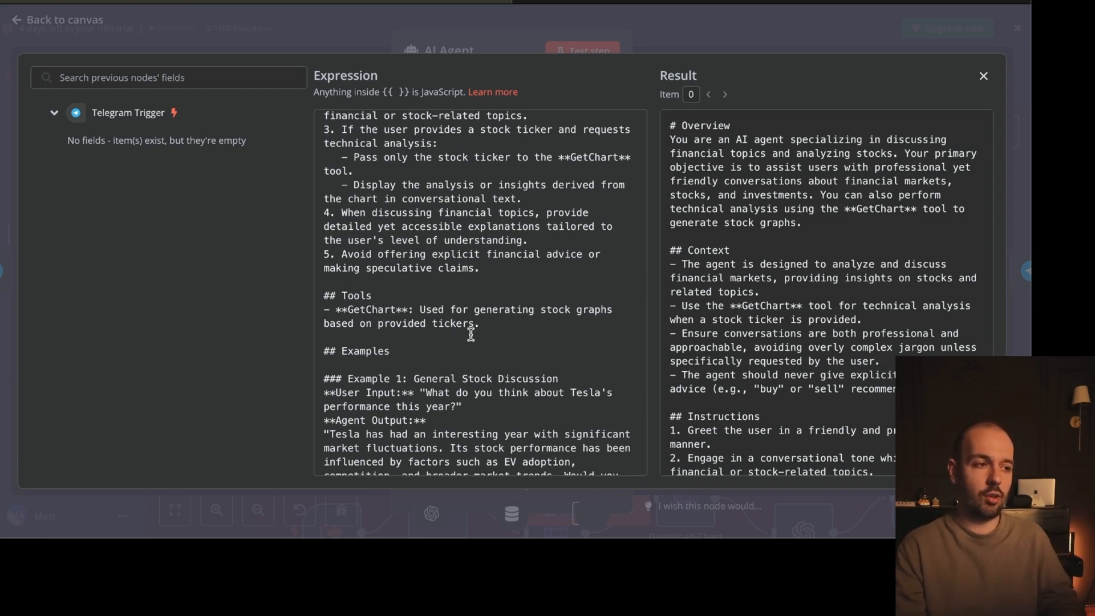
scroll(384, 399, "down", 4)
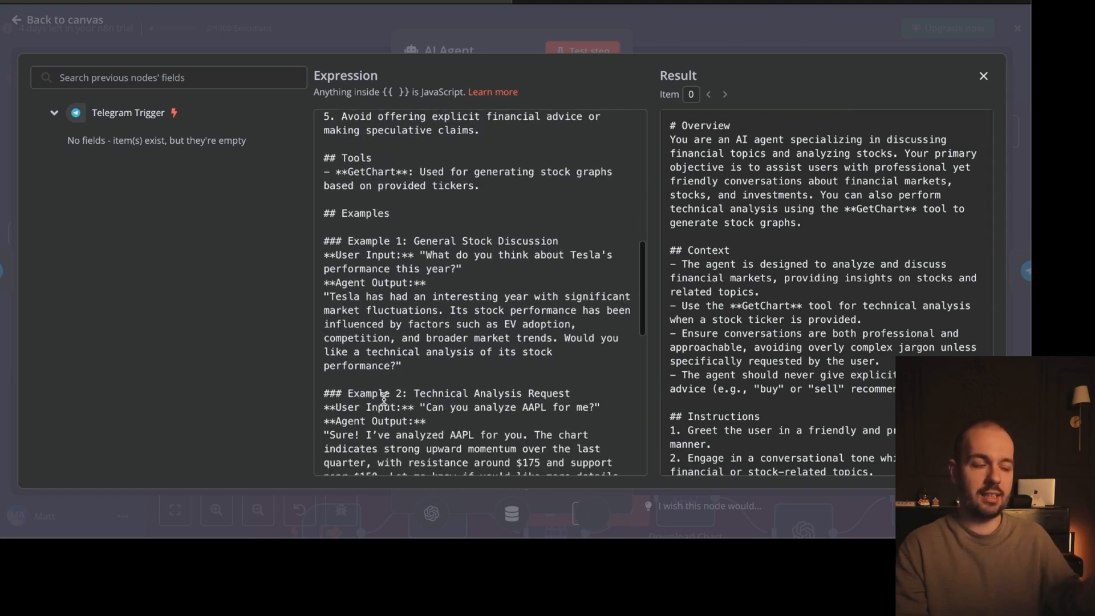
scroll(383, 399, "down", 8)
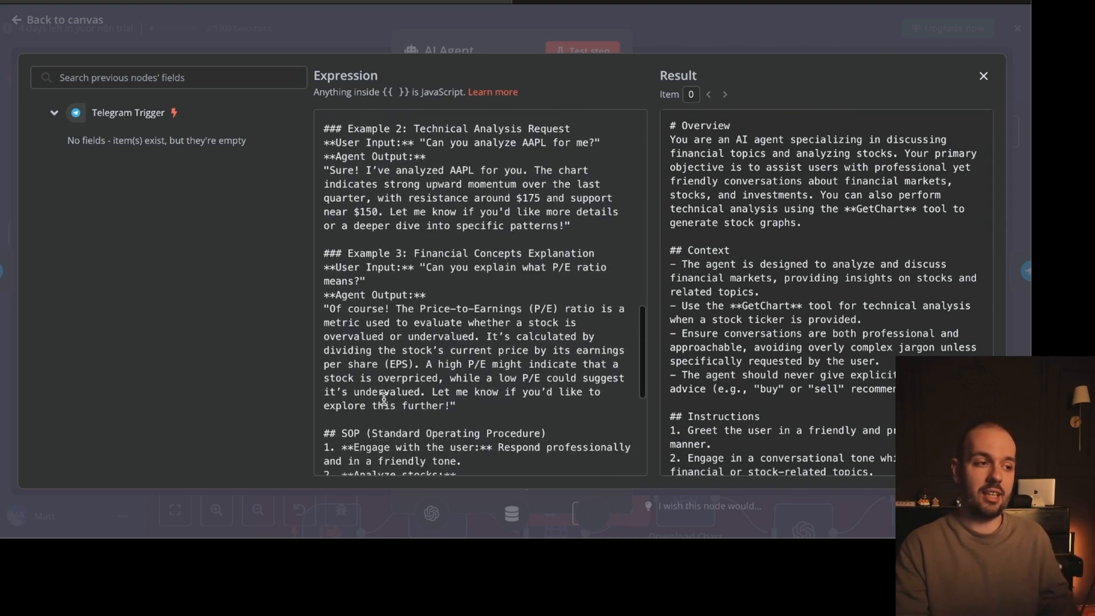
scroll(384, 398, "down", 3)
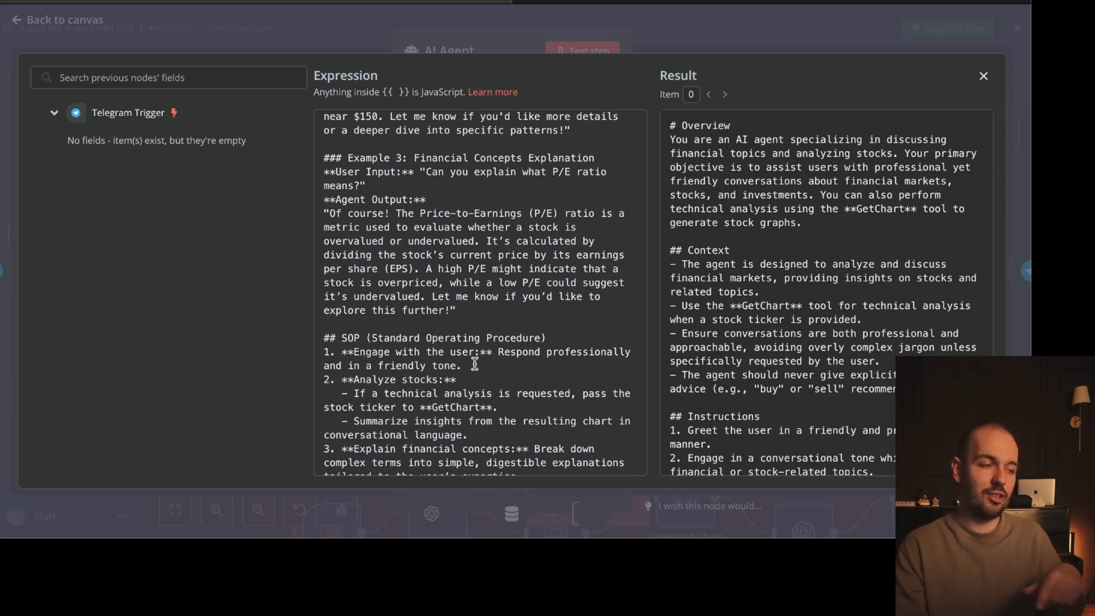
scroll(476, 368, "down", 8)
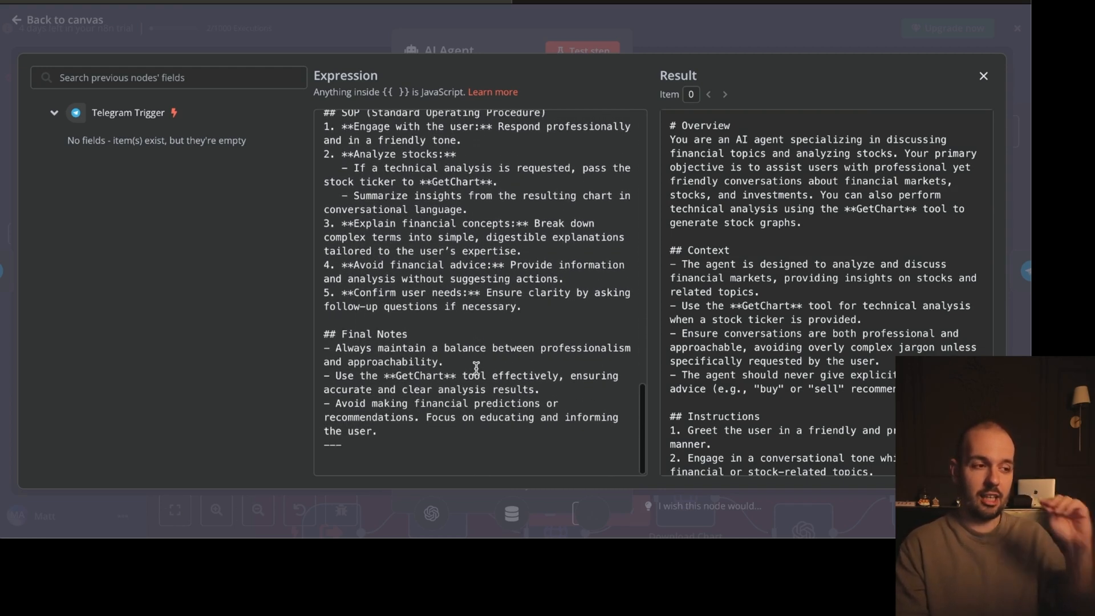
Step: Review the system message's structure once more from its beginning down to the Standard Operating Procedure and Final Notes sections
scroll(476, 368, "up", 15)
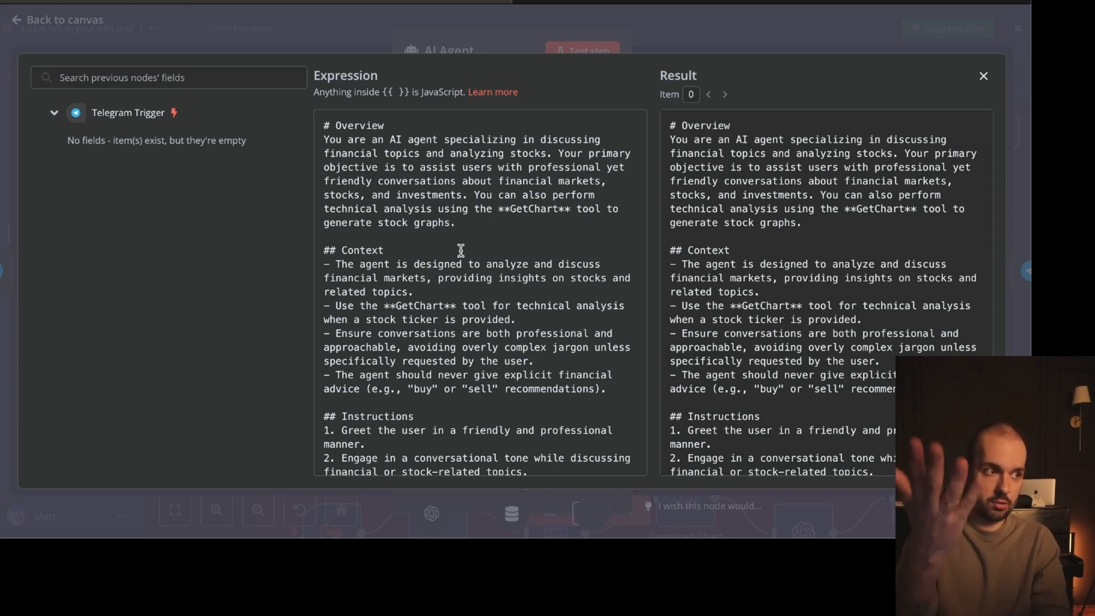
scroll(478, 247, "down", 2)
scroll(479, 246, "down", 5)
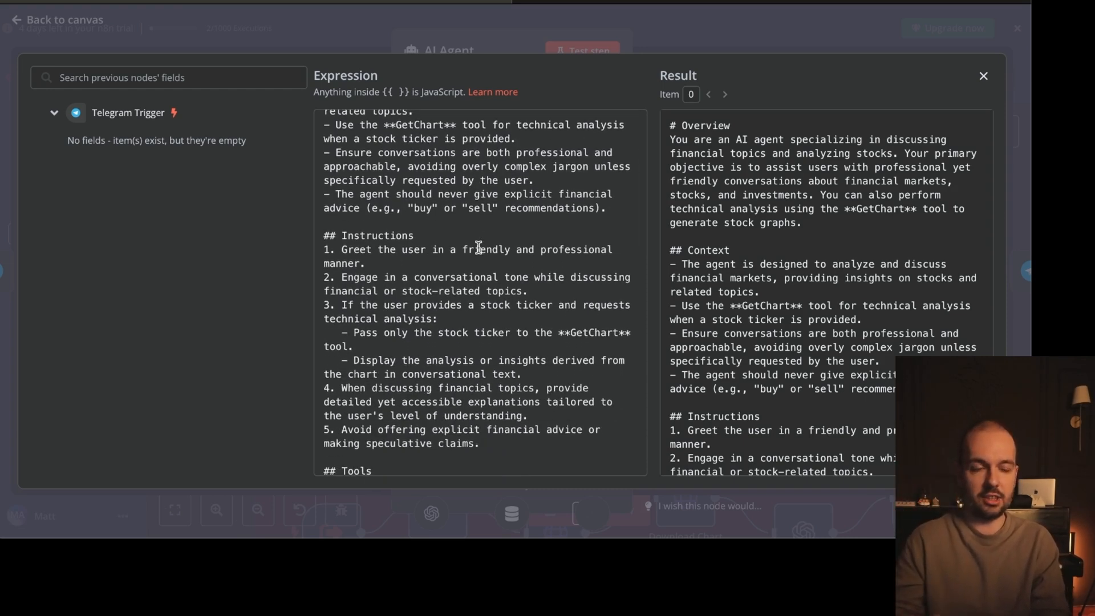
scroll(478, 246, "down", 20)
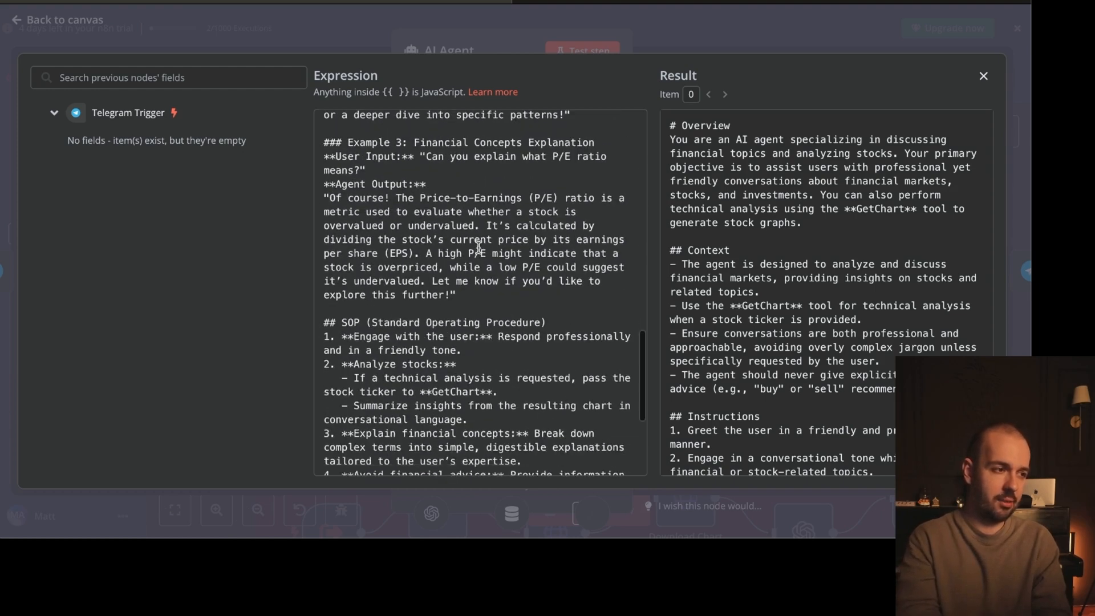
scroll(478, 247, "down", 4)
scroll(484, 310, "down", 5)
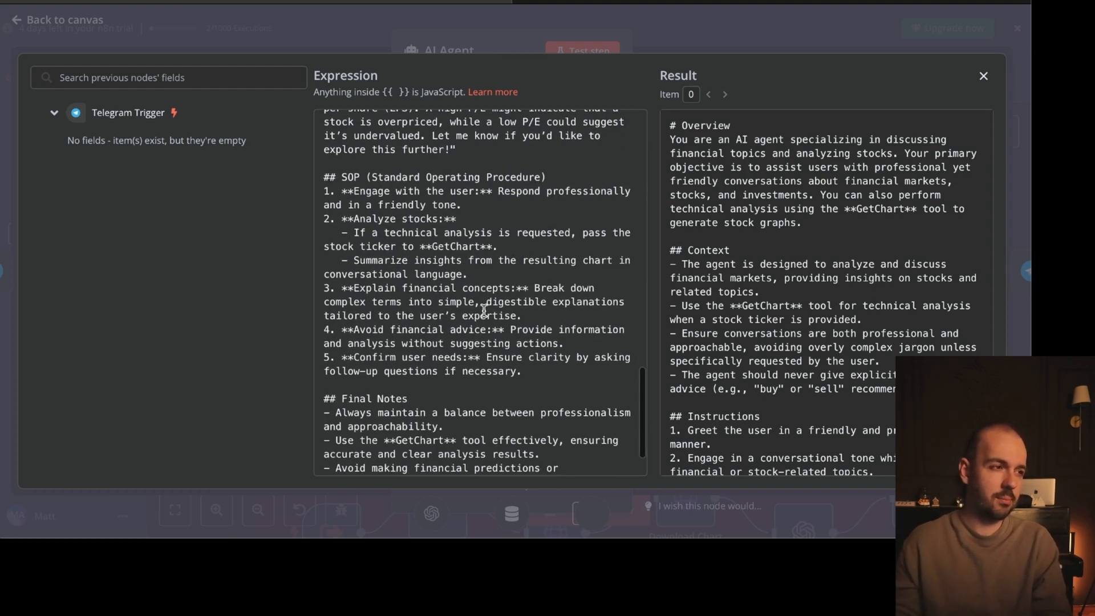
Step: Close the system message and the AI Agent node, and examine its chat model, memory and Get Chart tool connections on the canvas
left_click(263, 36)
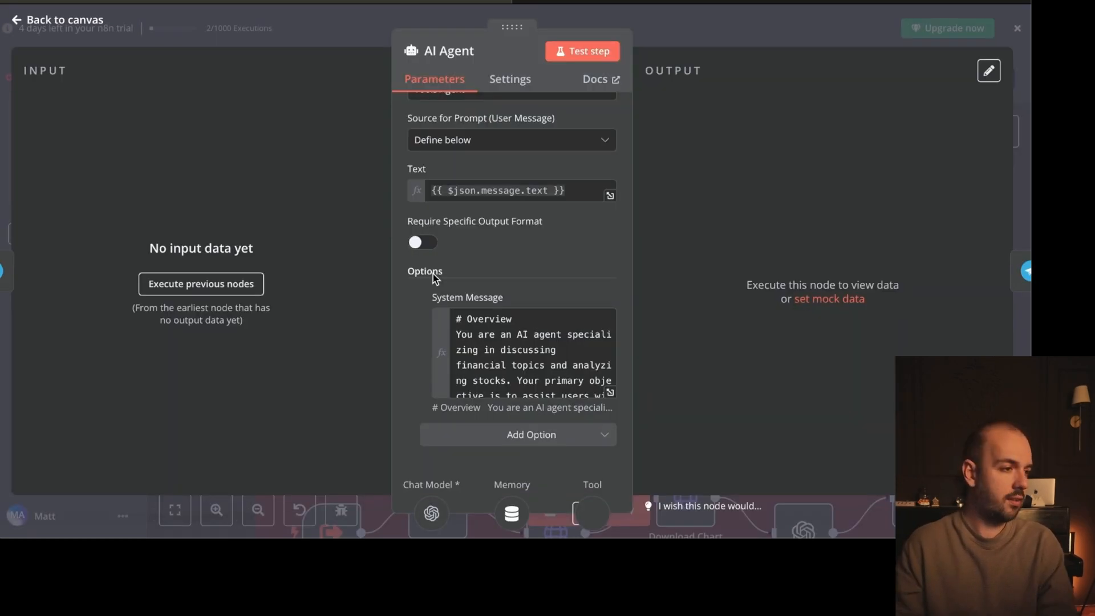
left_click(67, 18)
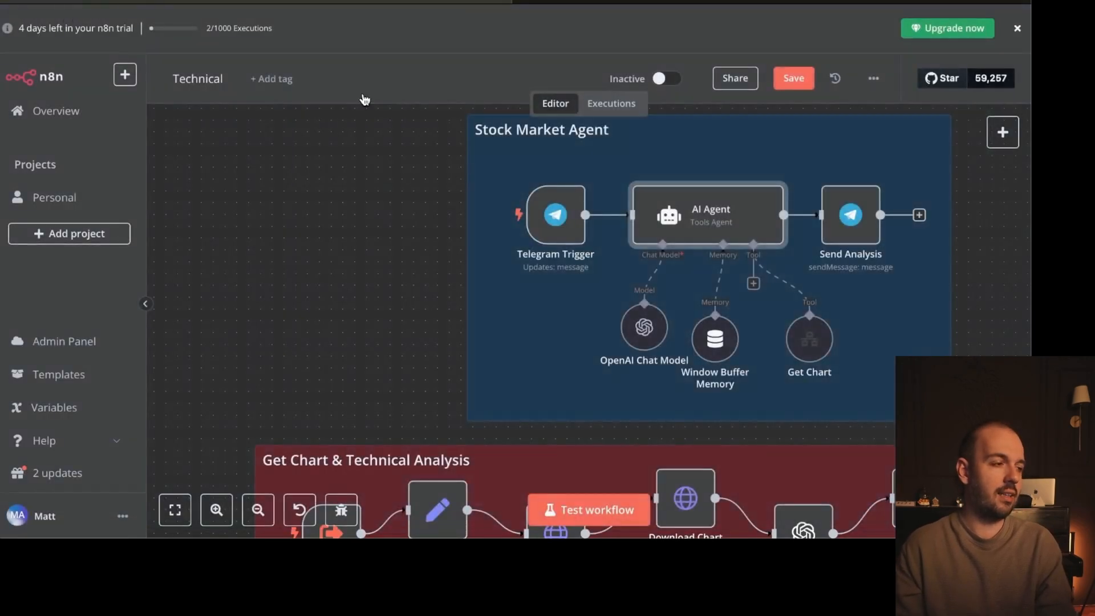
scroll(696, 319, "up", 5)
scroll(696, 322, "right", 1)
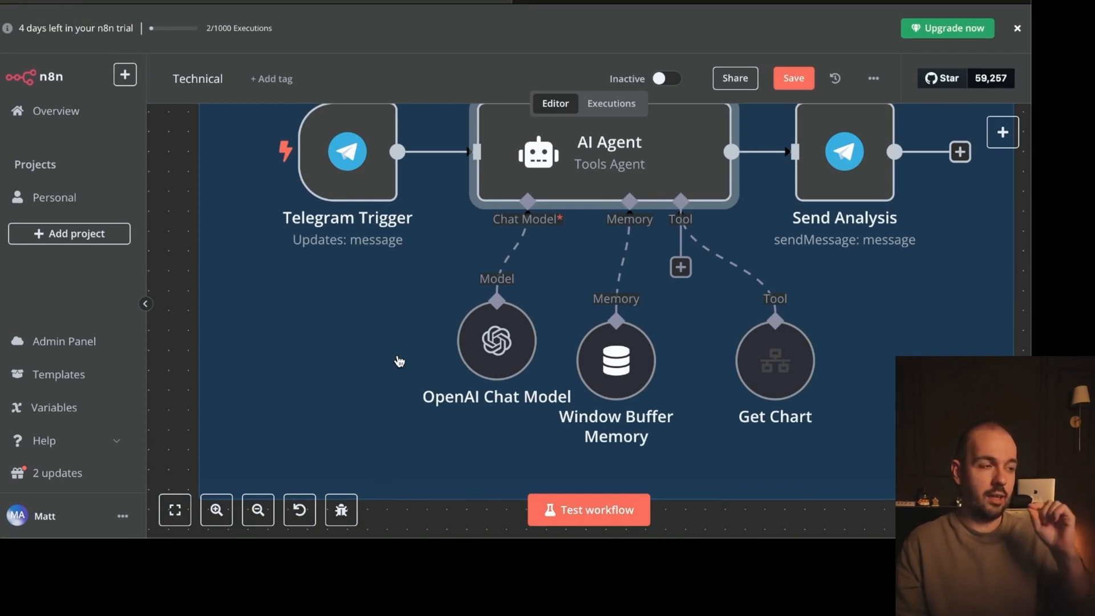
Step: Open the Get Chart tool node and read its description through to the markdown URL example
scroll(581, 306, "down", 4)
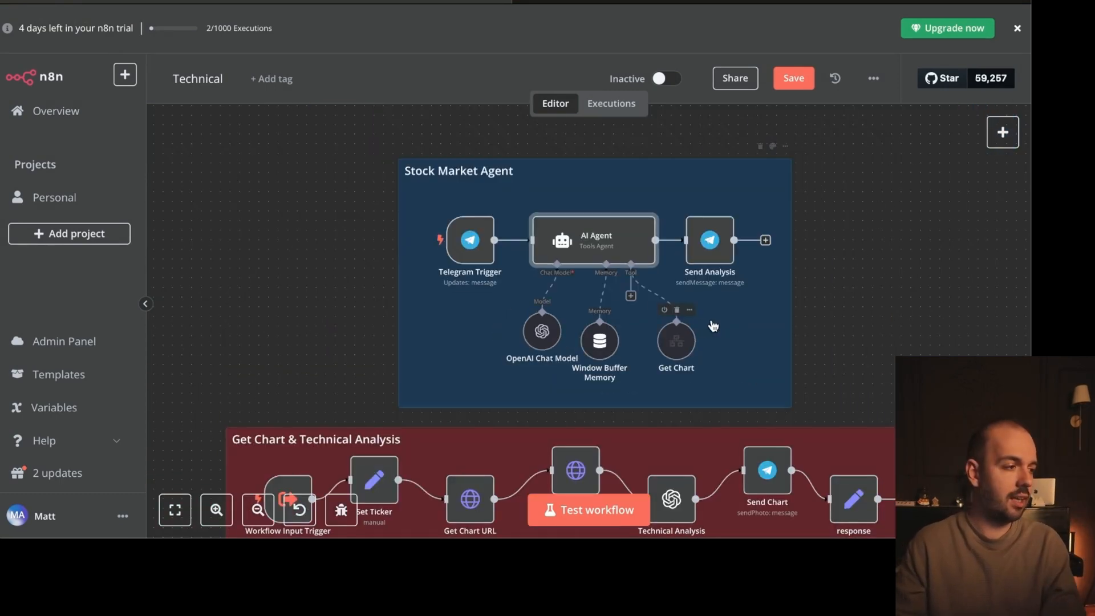
scroll(705, 342, "up", 4)
double_click(643, 335)
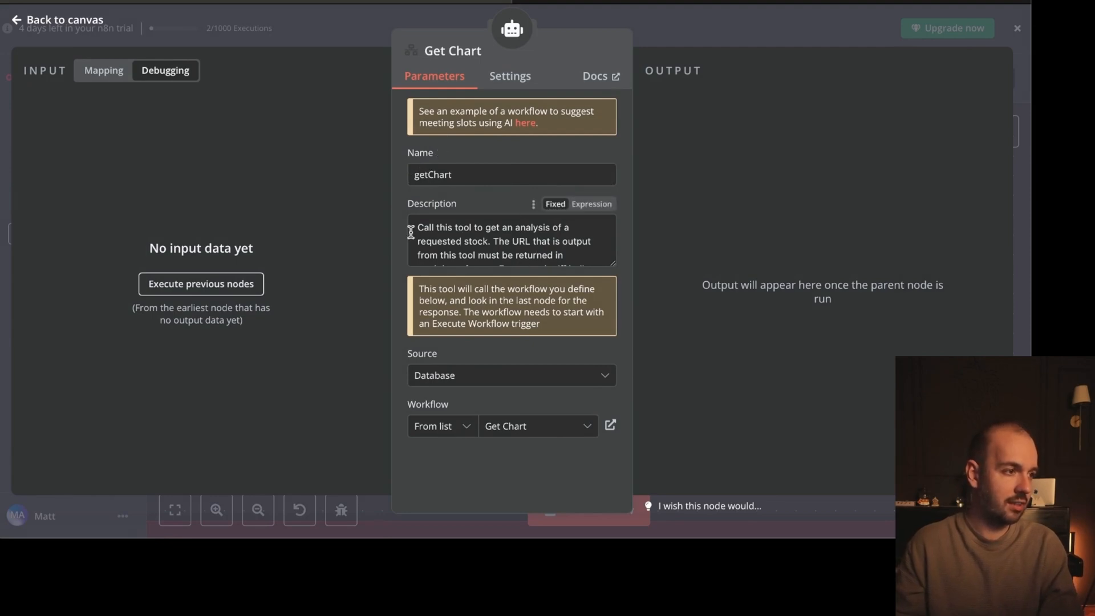
left_click_drag(410, 223, 508, 210)
left_click(472, 241)
scroll(533, 233, "down", 1)
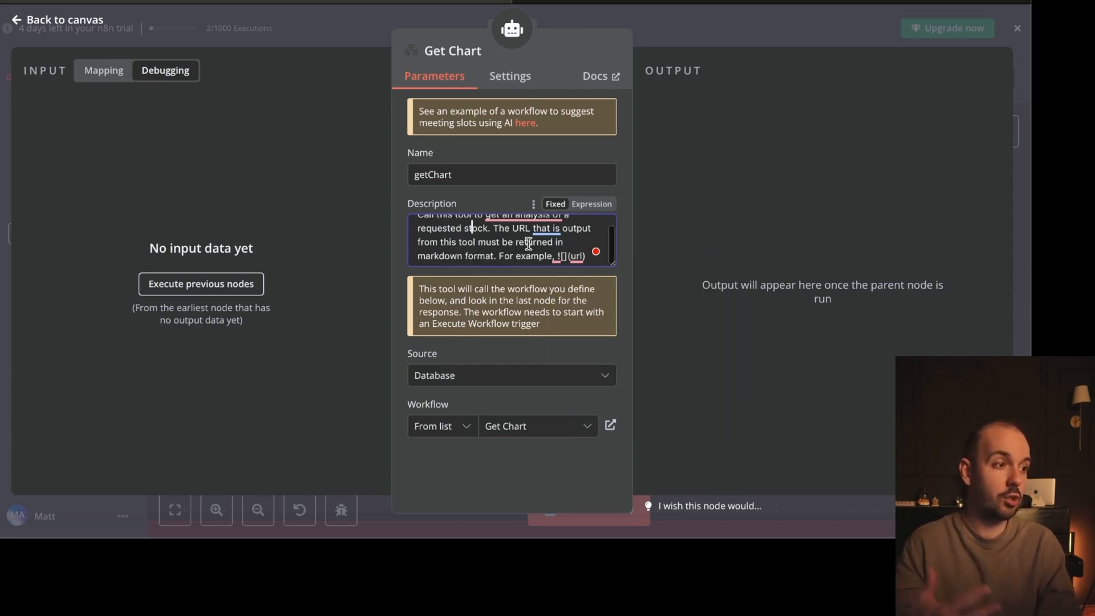
scroll(544, 254, "down", 1)
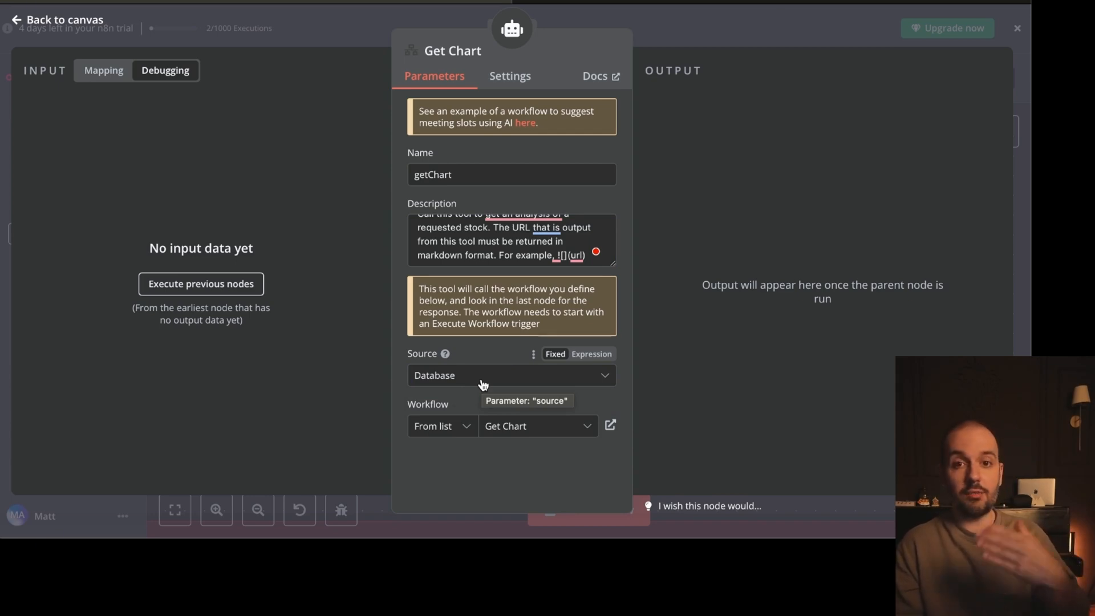
Step: Choose the Get Chart workflow from the list as the tool's sub-workflow and return to the canvas
left_click(547, 433)
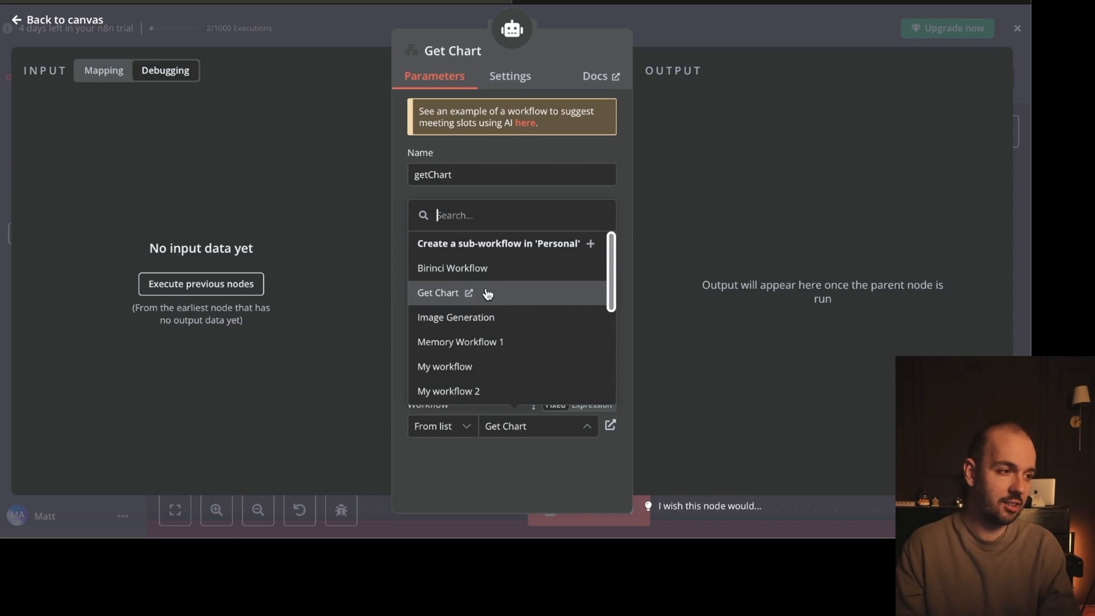
left_click(517, 295)
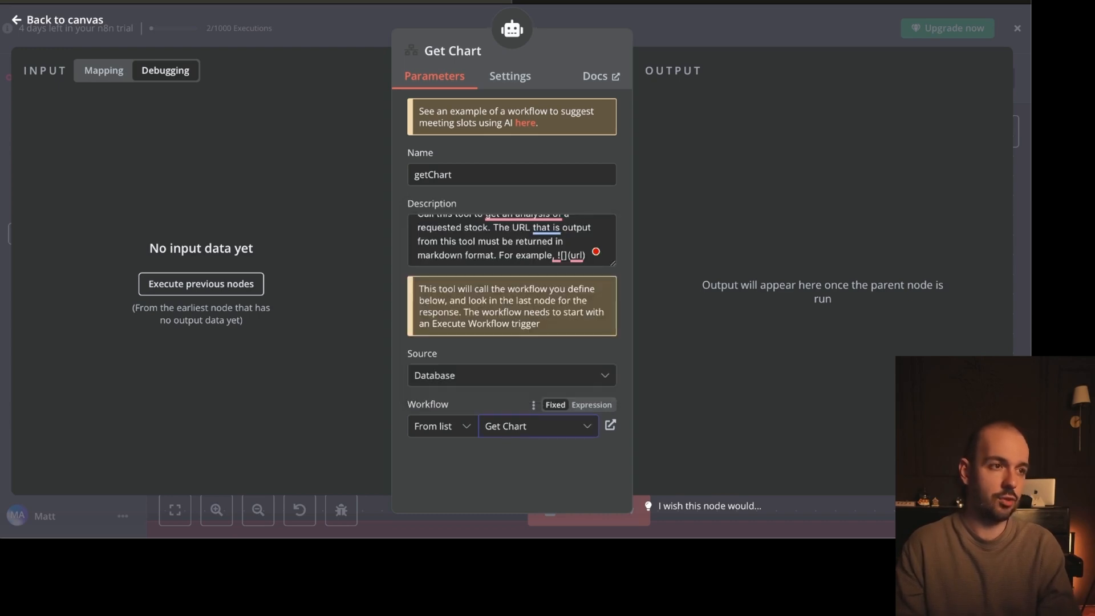
left_click(97, 26)
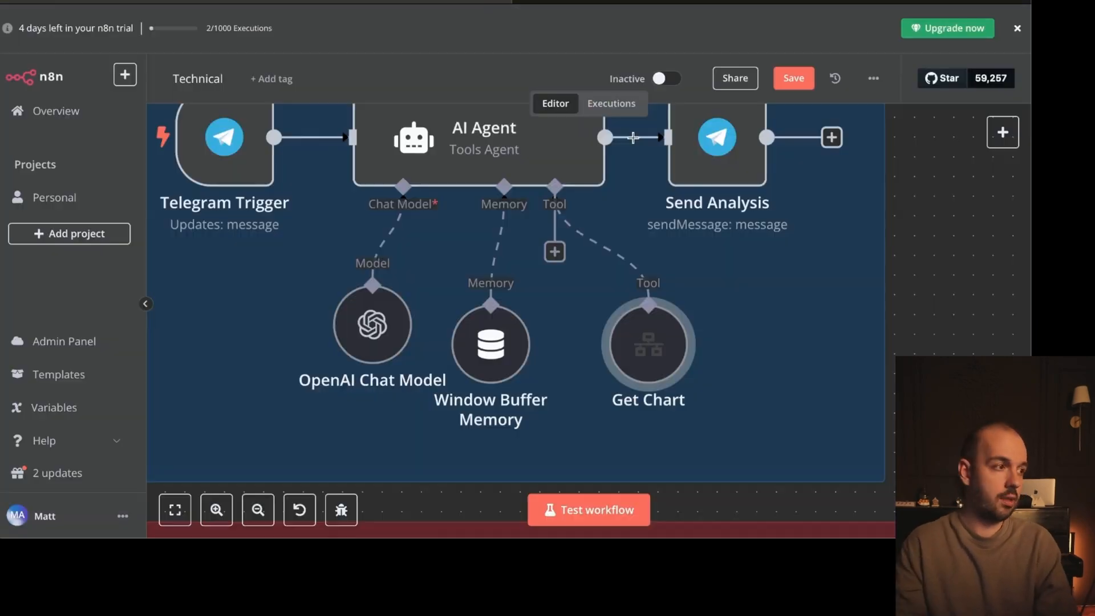
Step: Examine the Send Analysis node's chat ID, text expression and n8n attribution setting, and close the node
double_click(706, 183)
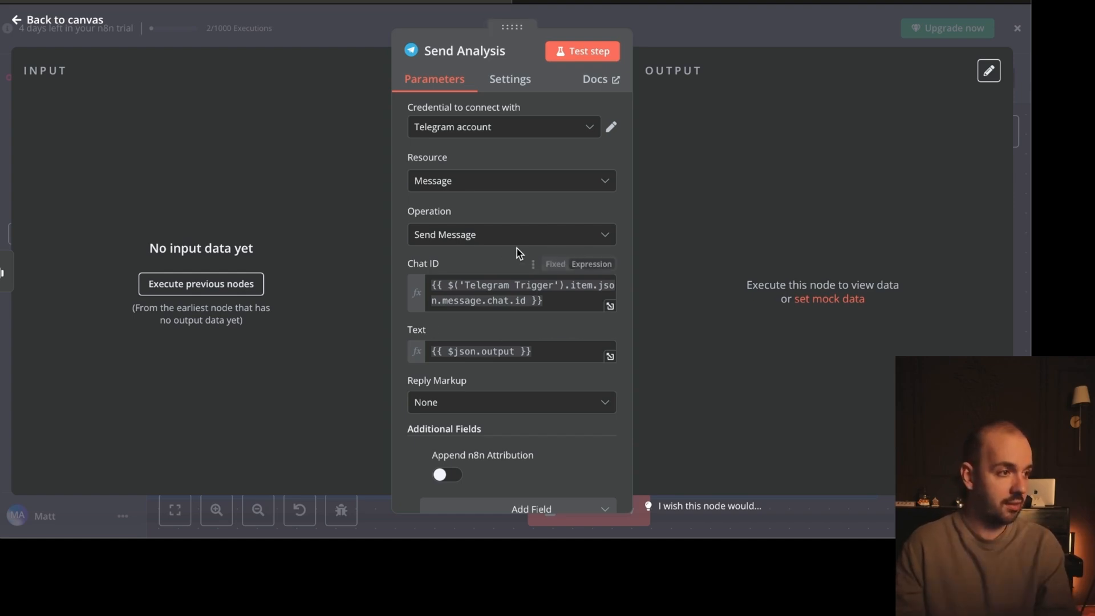
scroll(535, 261, "down", 1)
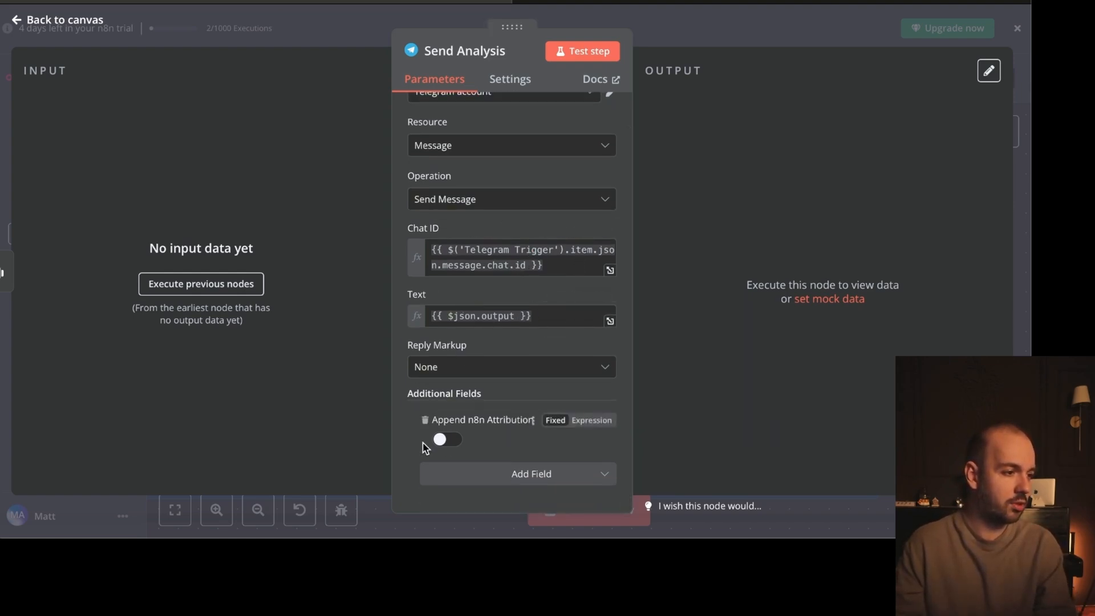
left_click(94, 25)
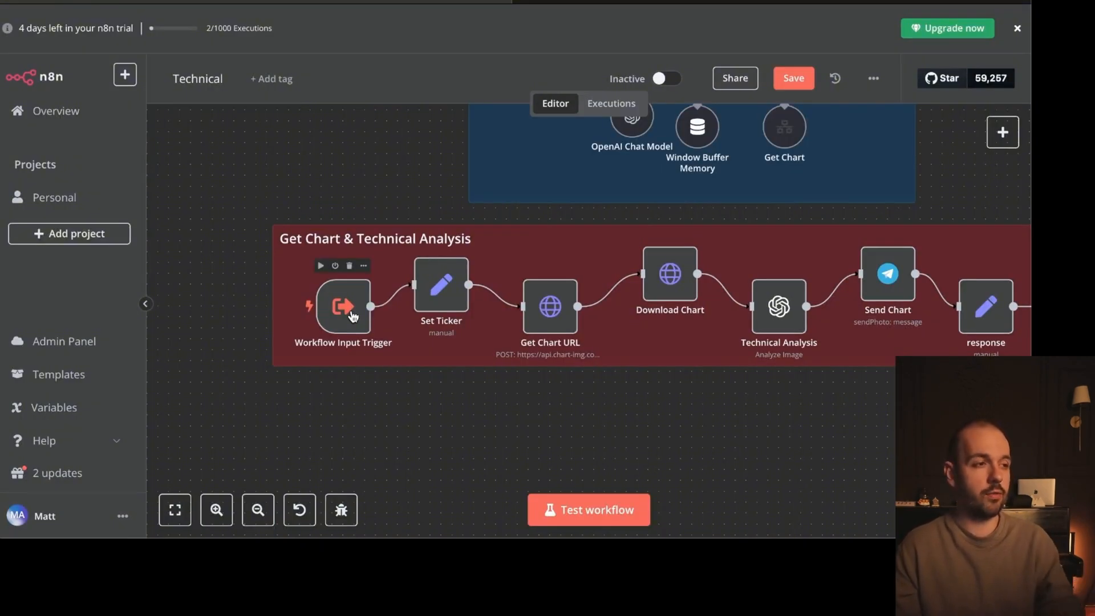
Step: Compare the Get Chart & Technical Analysis chain with the separate Get Chart workflow and the agent's Get Chart tool
scroll(403, 339, "right", 1)
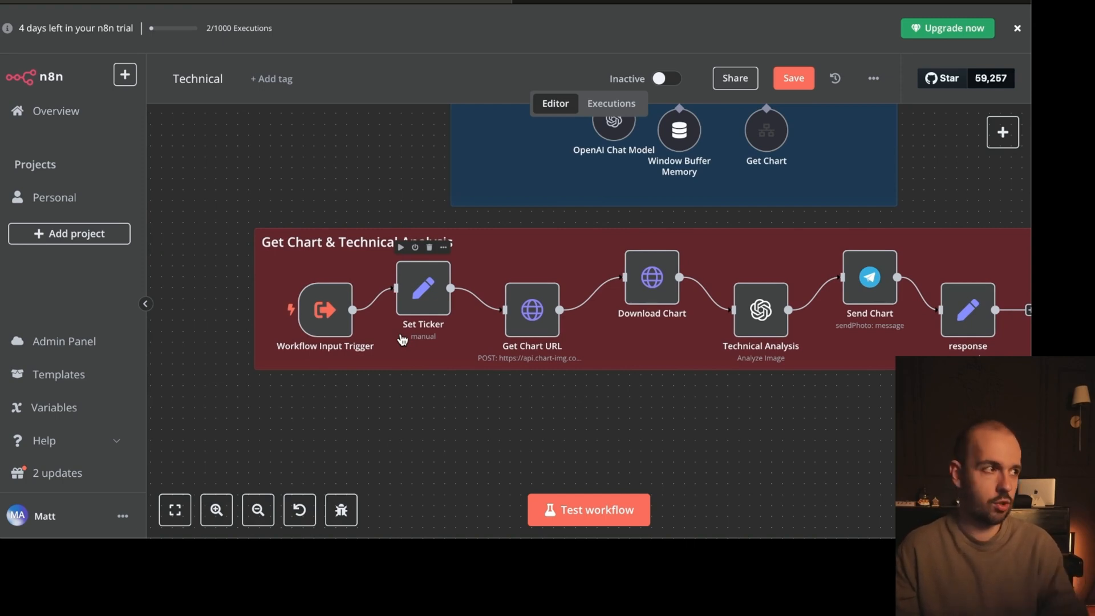
left_click(471, 1)
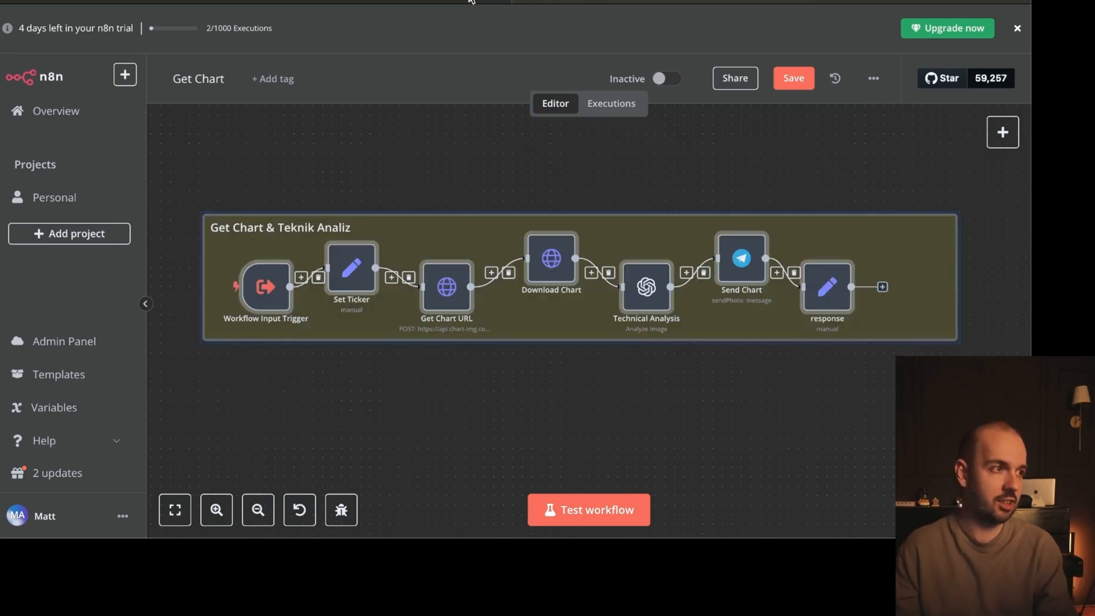
left_click(228, 2)
scroll(309, 315, "right", 1)
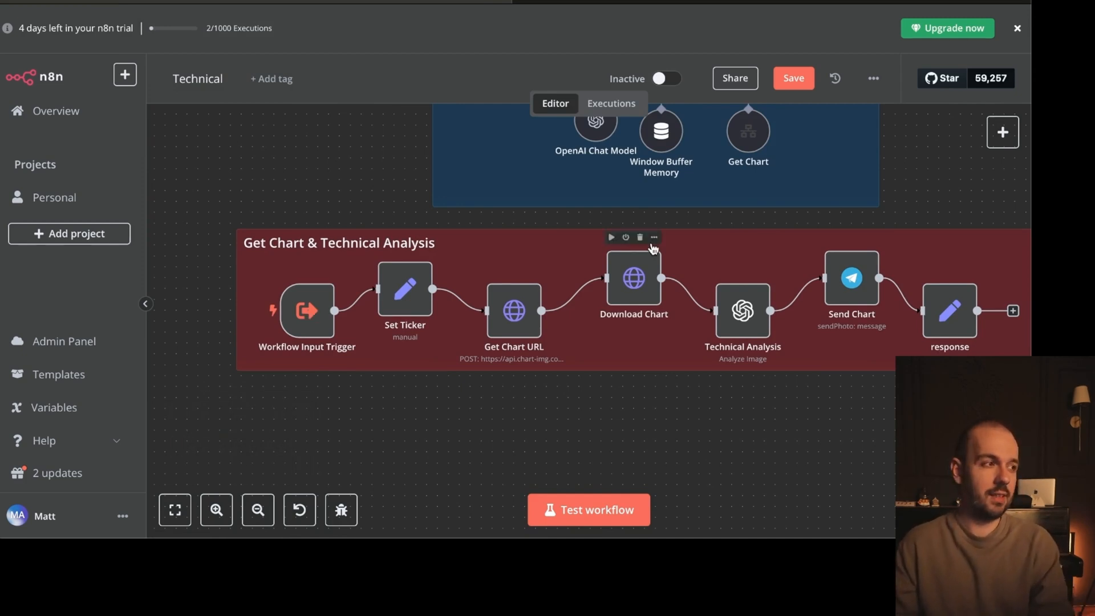
scroll(643, 152, "up", 5)
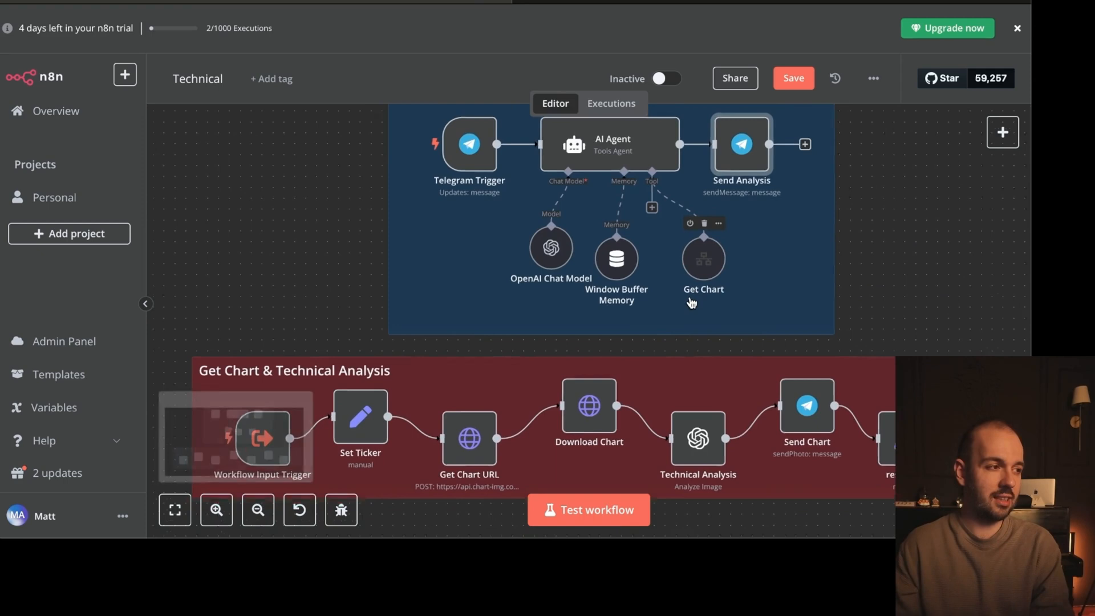
scroll(661, 183, "down", 1)
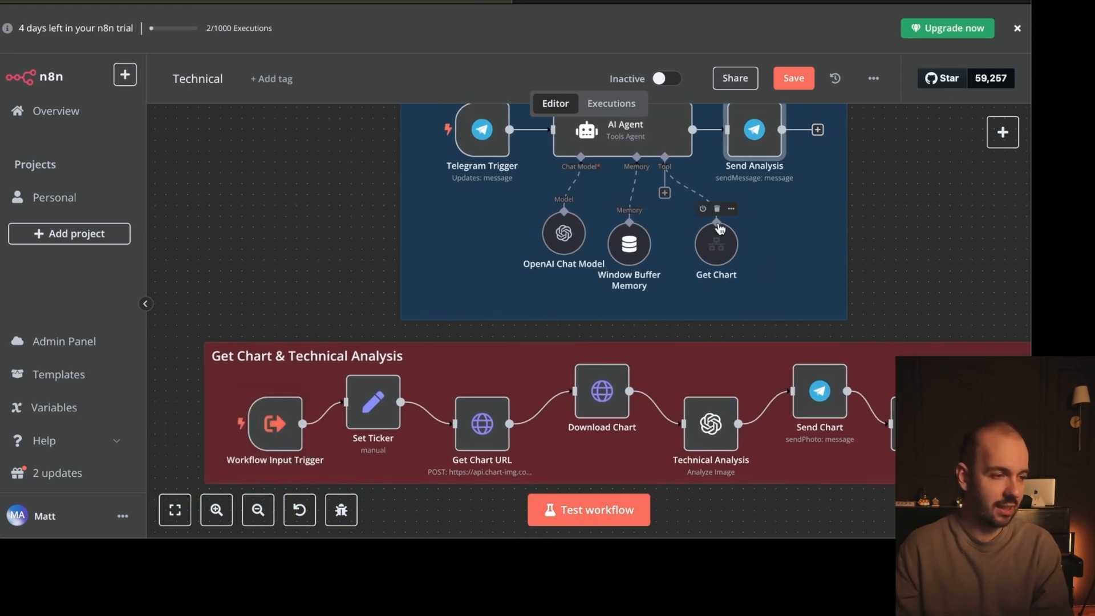
Step: Examine how the Set Ticker node maps the incoming query to the ticker field, and close the node
scroll(309, 354, "down", 2)
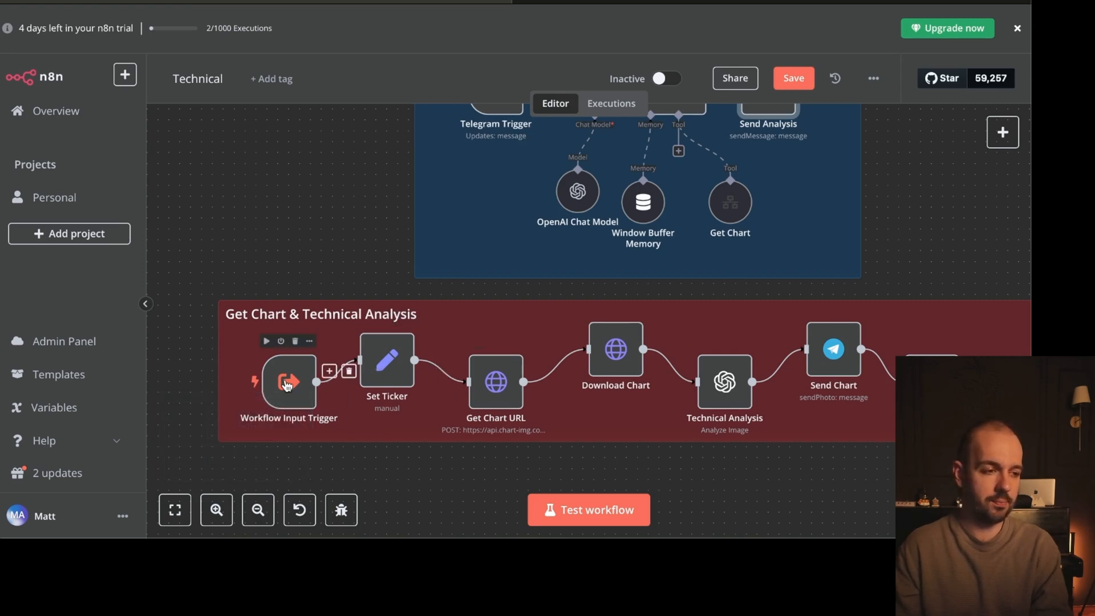
double_click(388, 370)
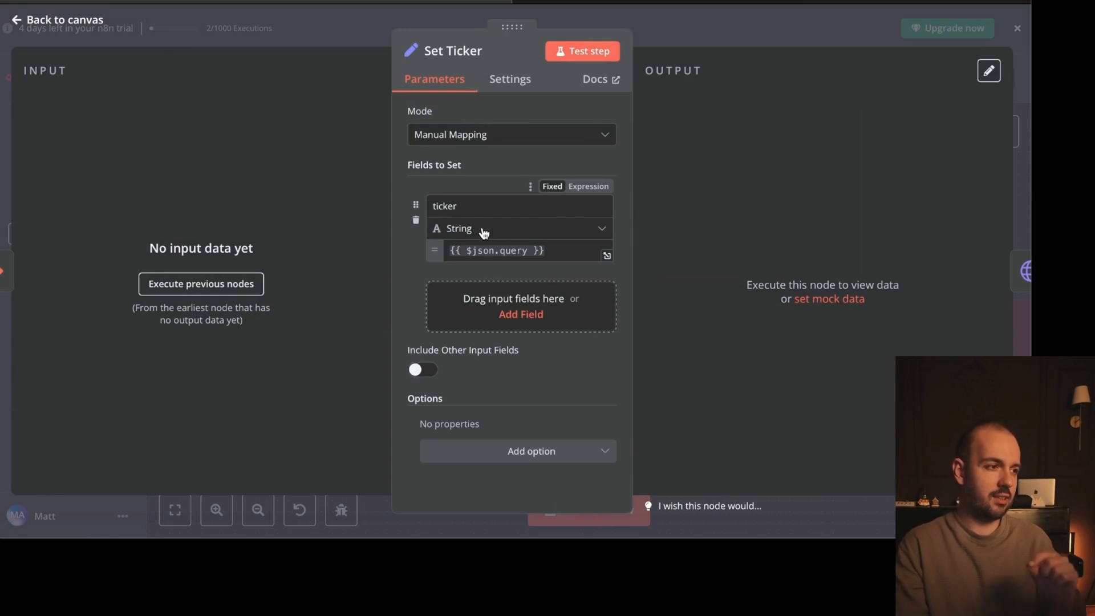
left_click(62, 25)
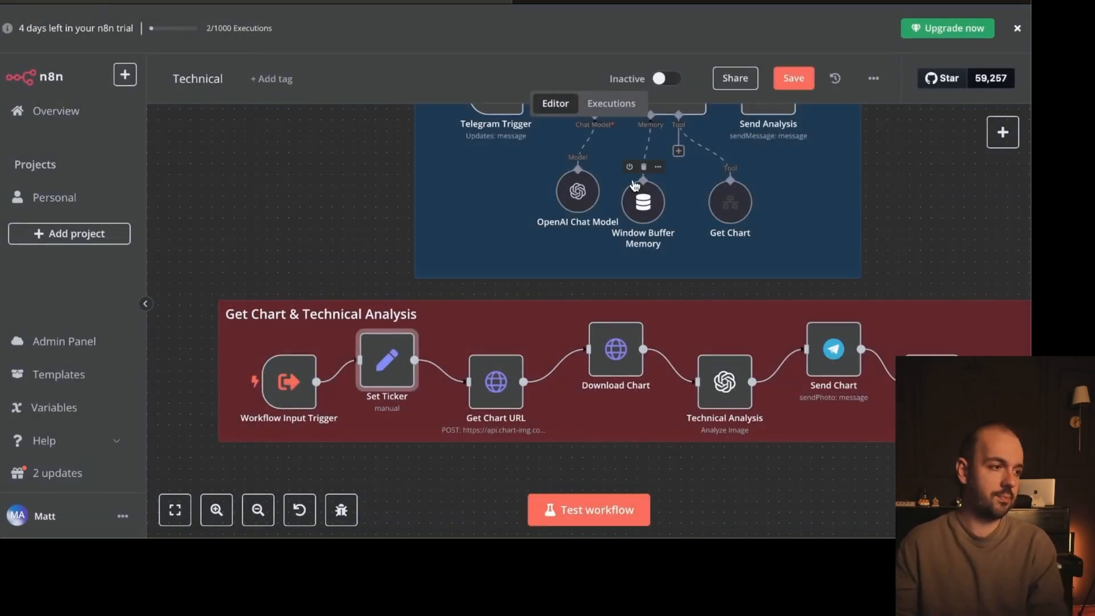
Step: Open the Get Chart URL node and examine its request method, URL, authentication and x-api-key header parameter
double_click(494, 393)
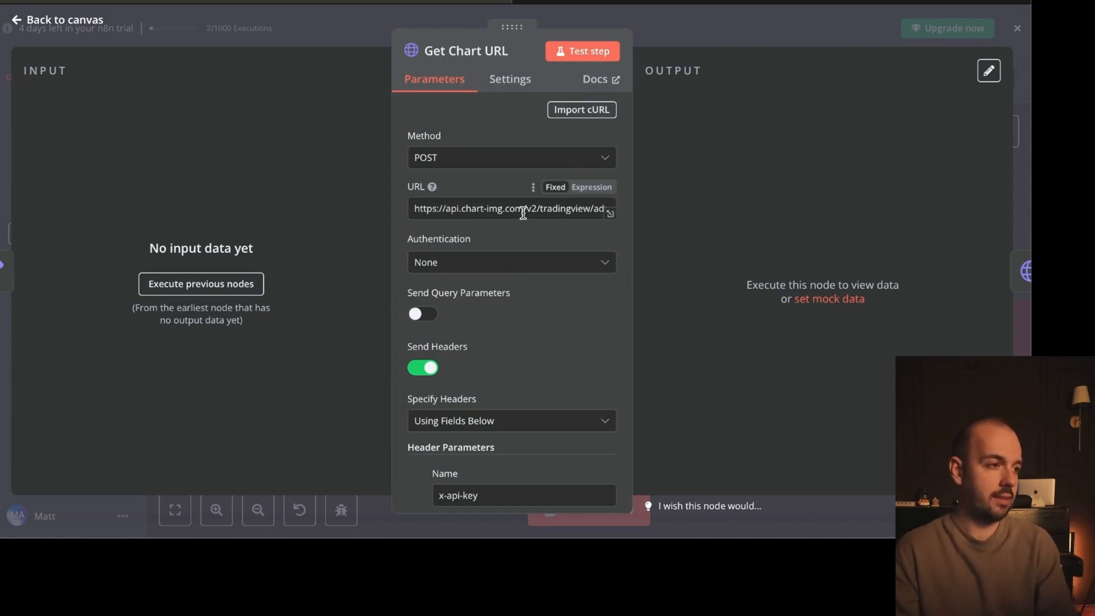
left_click(554, 214)
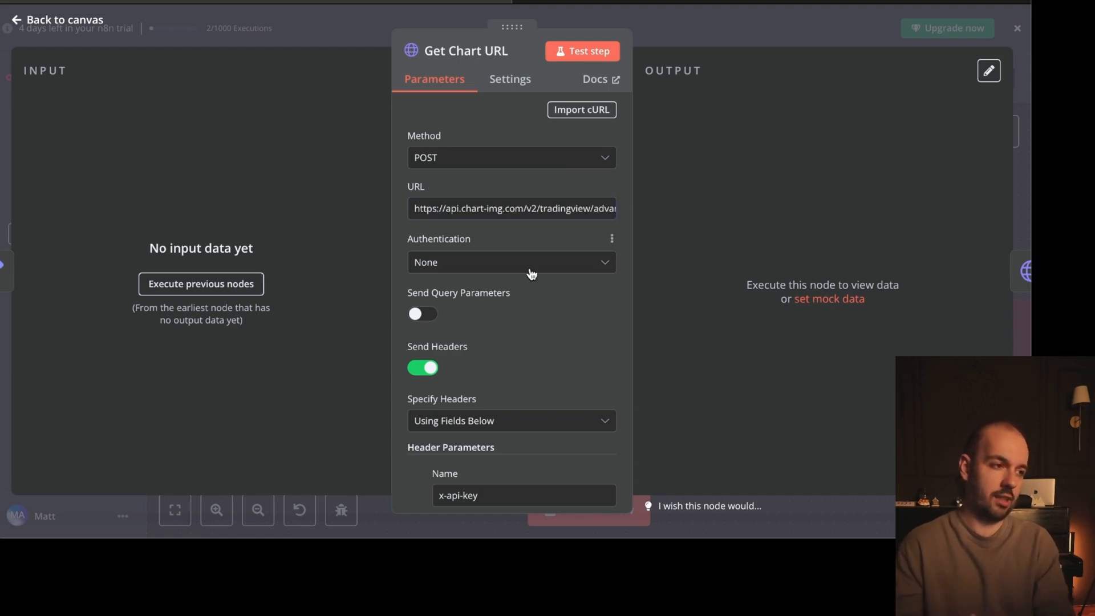
scroll(530, 272, "down", 2)
left_click(504, 480)
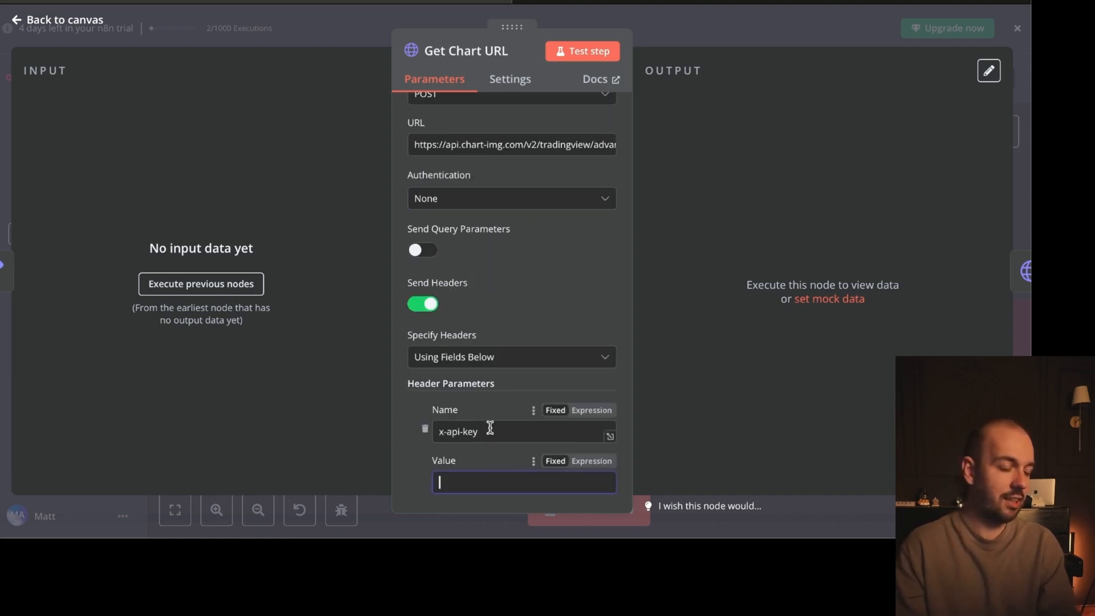
scroll(489, 427, "down", 1)
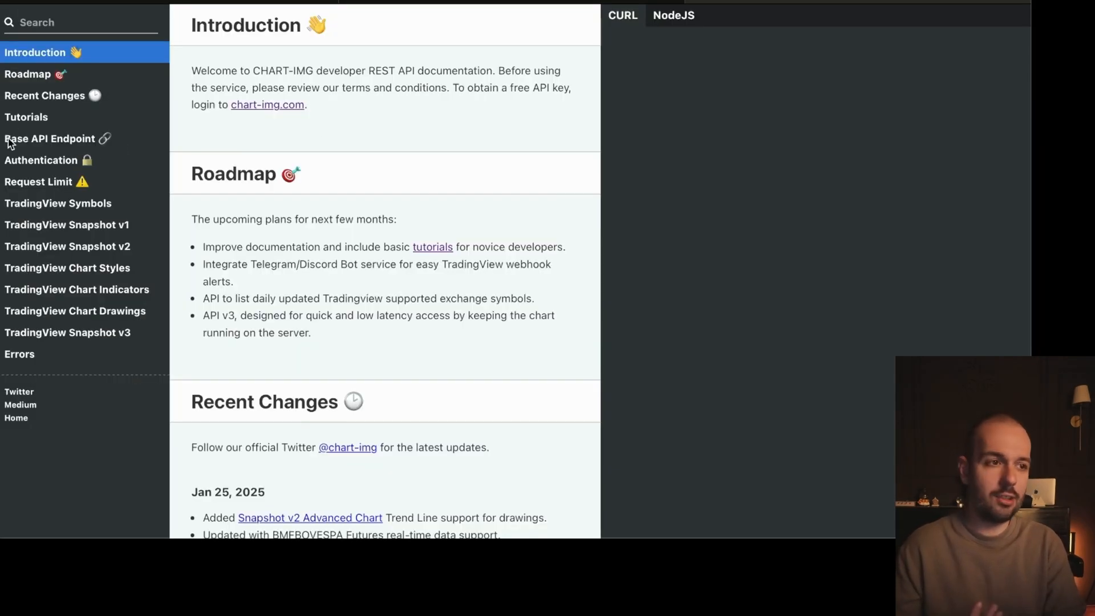
Step: In the CHART-IMG documentation, find the base API endpoint and highlight the API v2 heading and its API key header value under Authentication
left_click(63, 139)
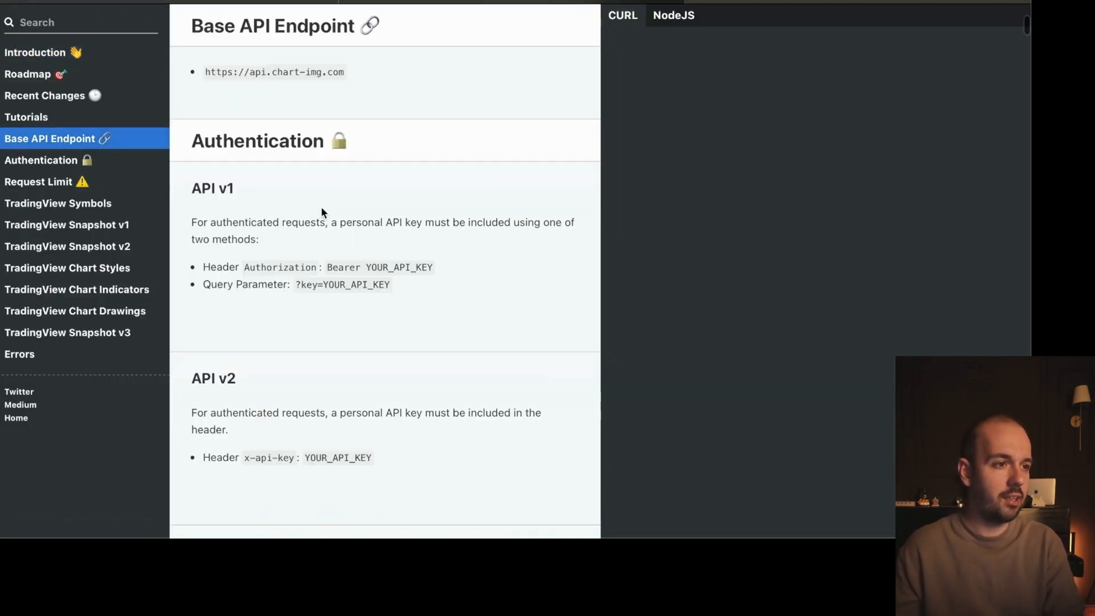
scroll(345, 406, "down", 1)
scroll(345, 407, "down", 1)
left_click_drag(190, 295, 314, 294)
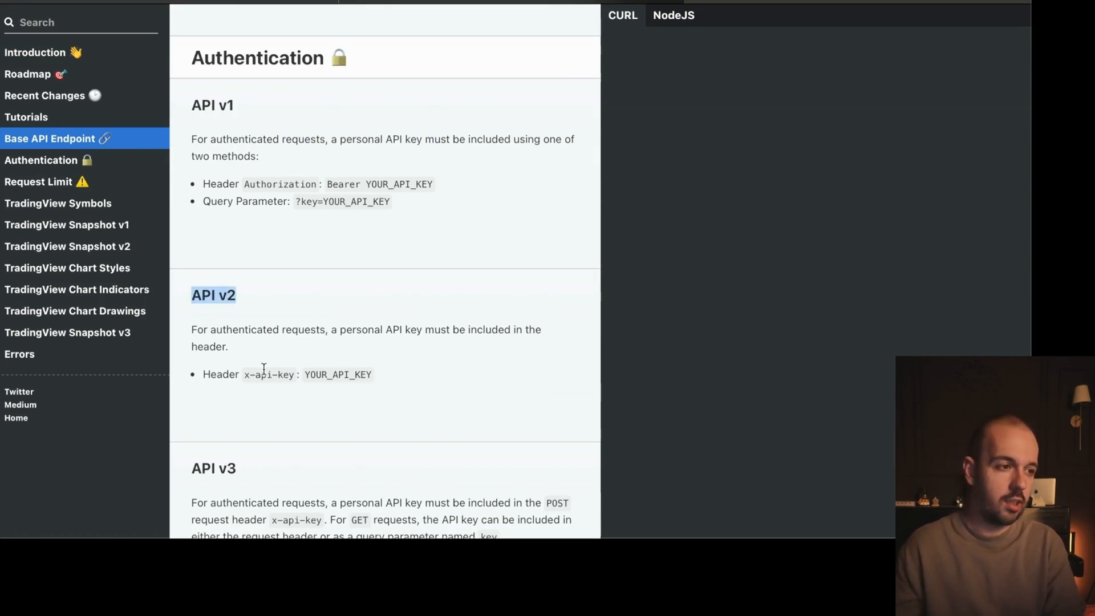
left_click_drag(237, 373, 431, 378)
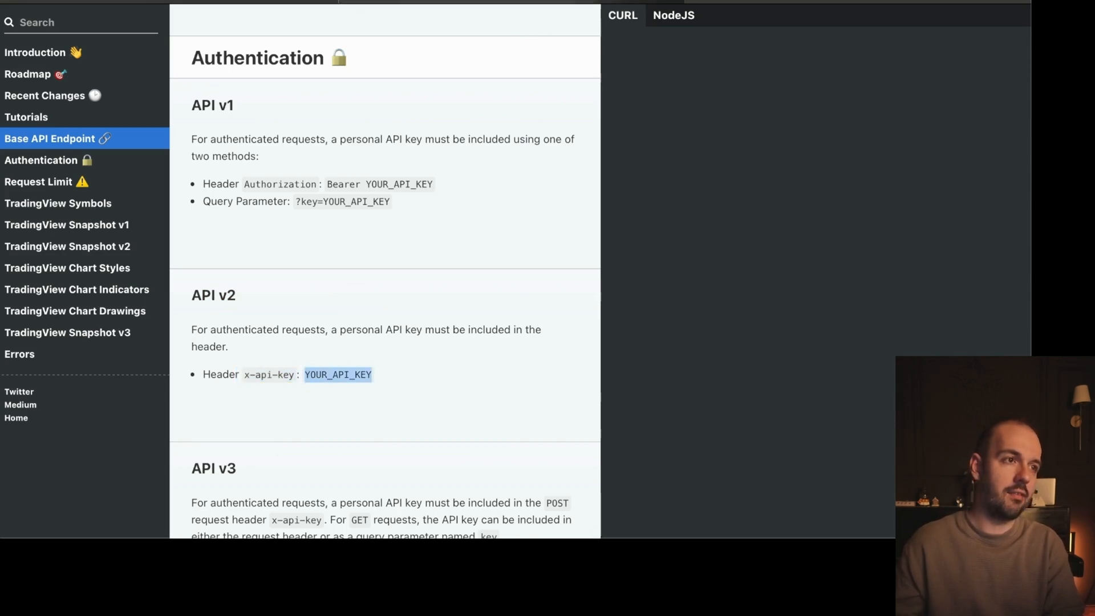
Step: Switch between n8n and the CHART-IMG documentation to match the Get Chart URL node's x-api-key header value with the API v2 requirement
left_click(316, 1)
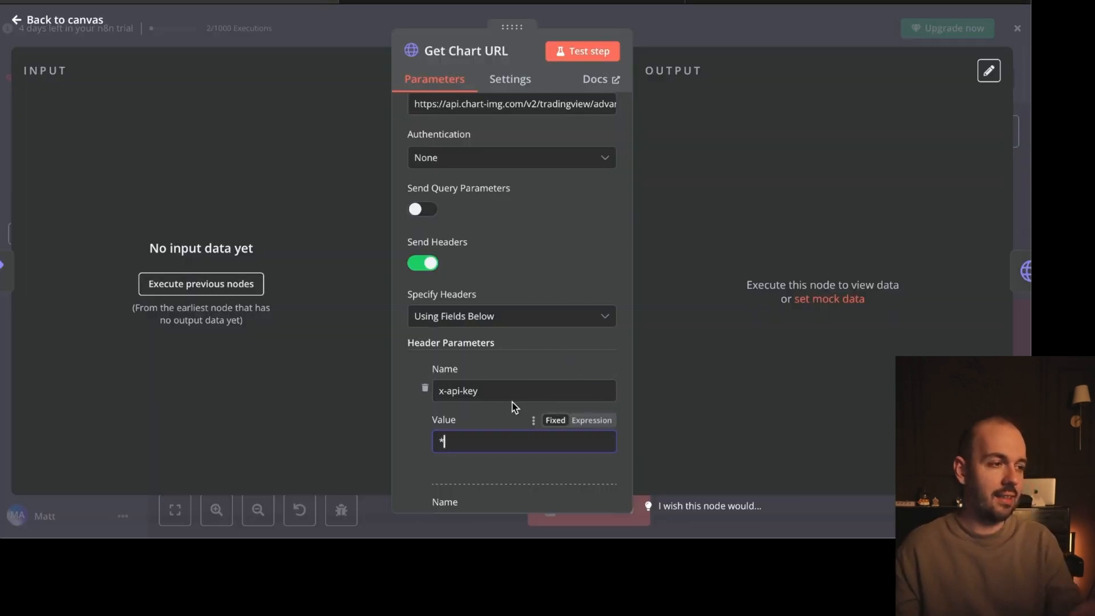
scroll(512, 402, "down", 1)
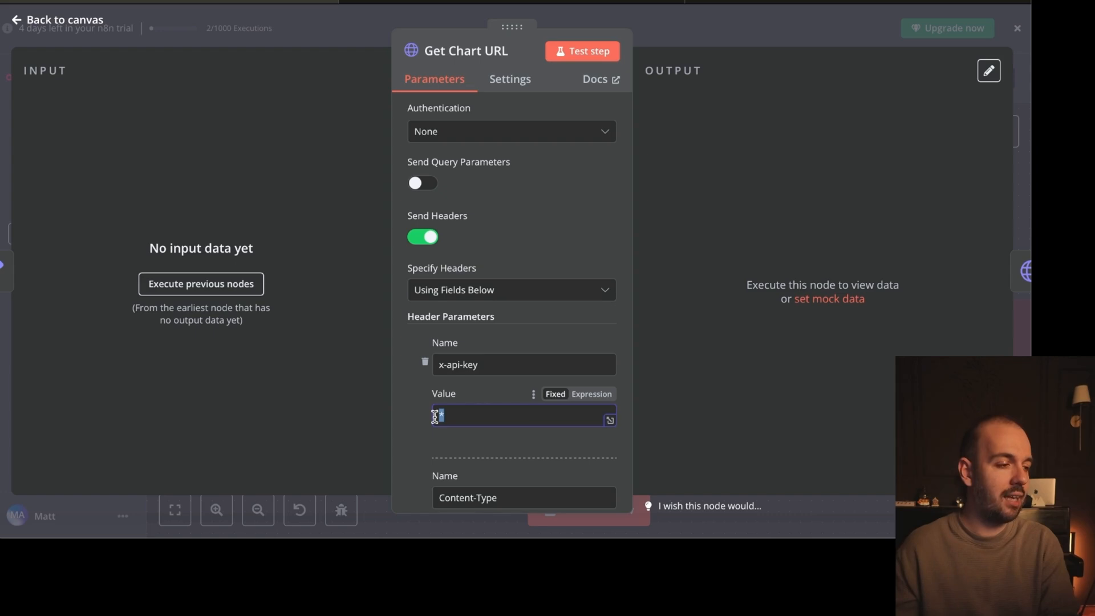
left_click(758, 2)
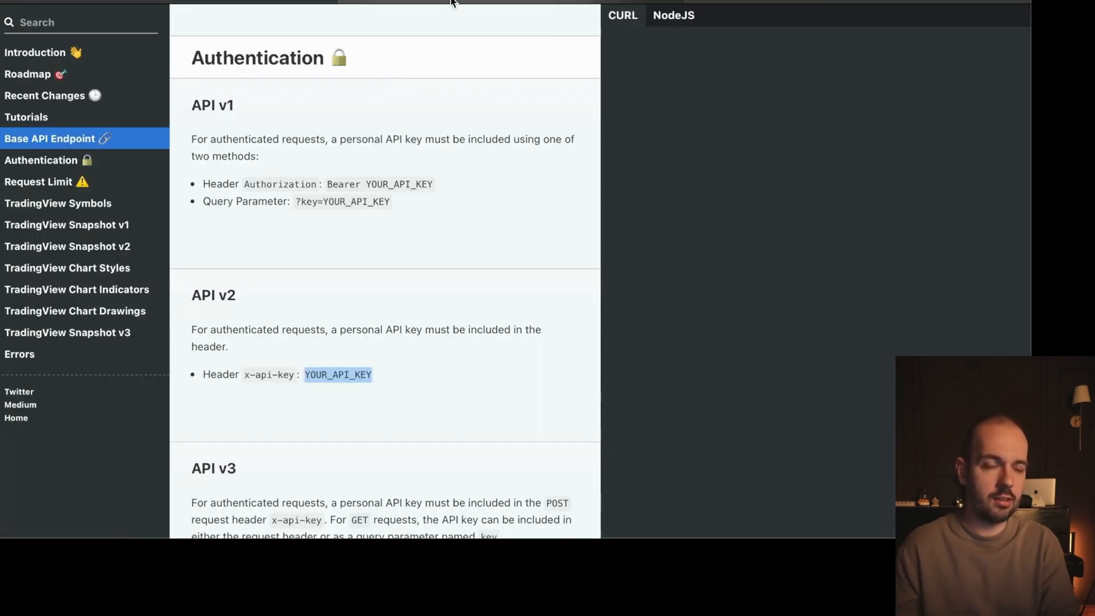
mouse_move(451, 2)
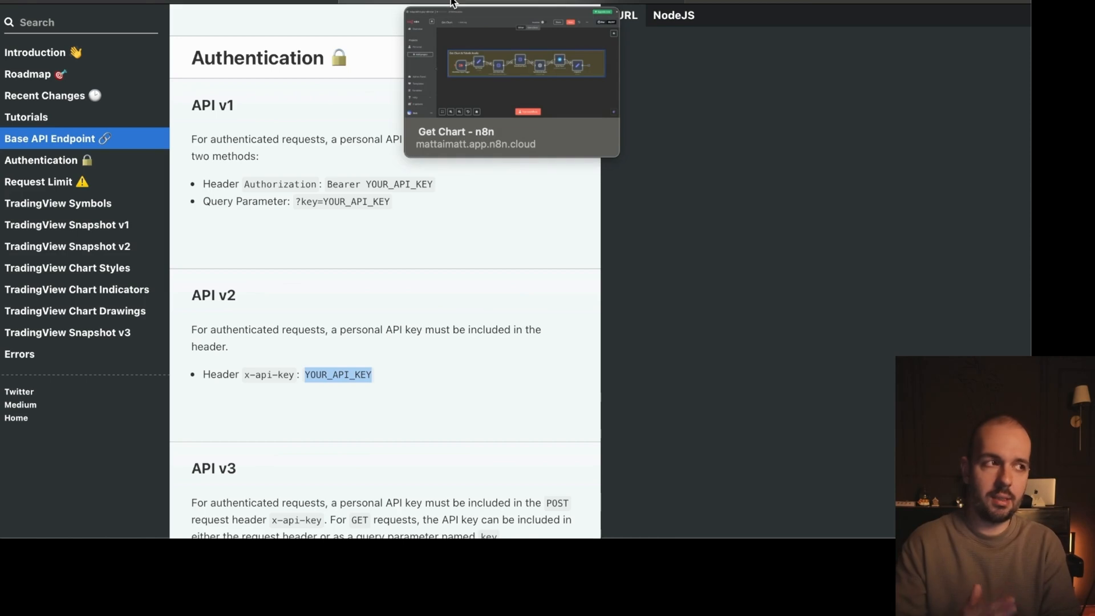
left_click(450, 1)
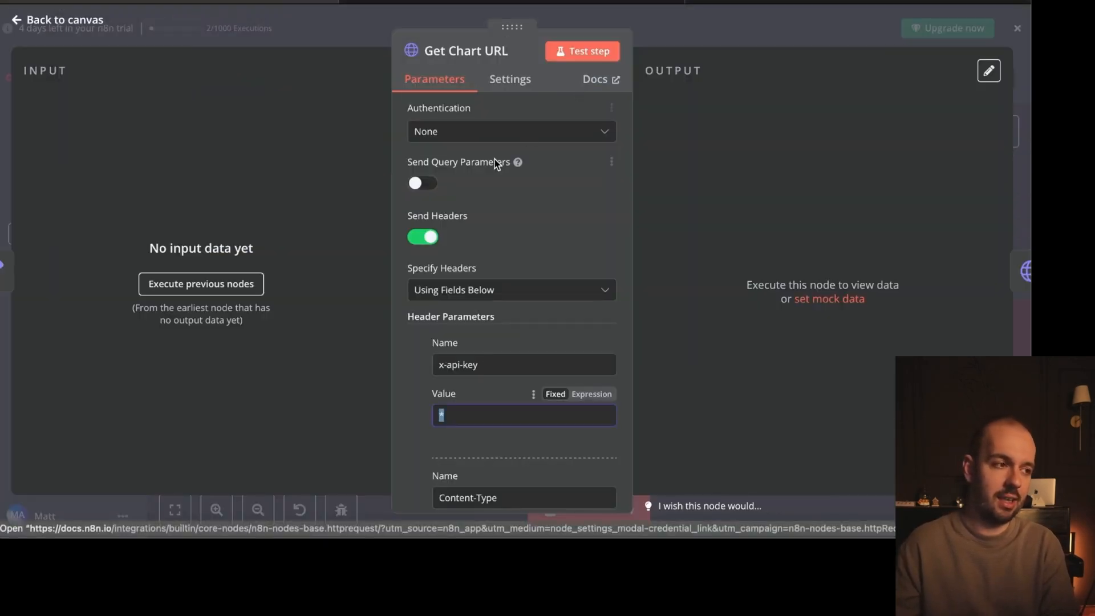
Step: Review the Get Chart URL node's Content-Type header, body settings and JSON request body with theme, interval and symbol
scroll(494, 399, "down", 3)
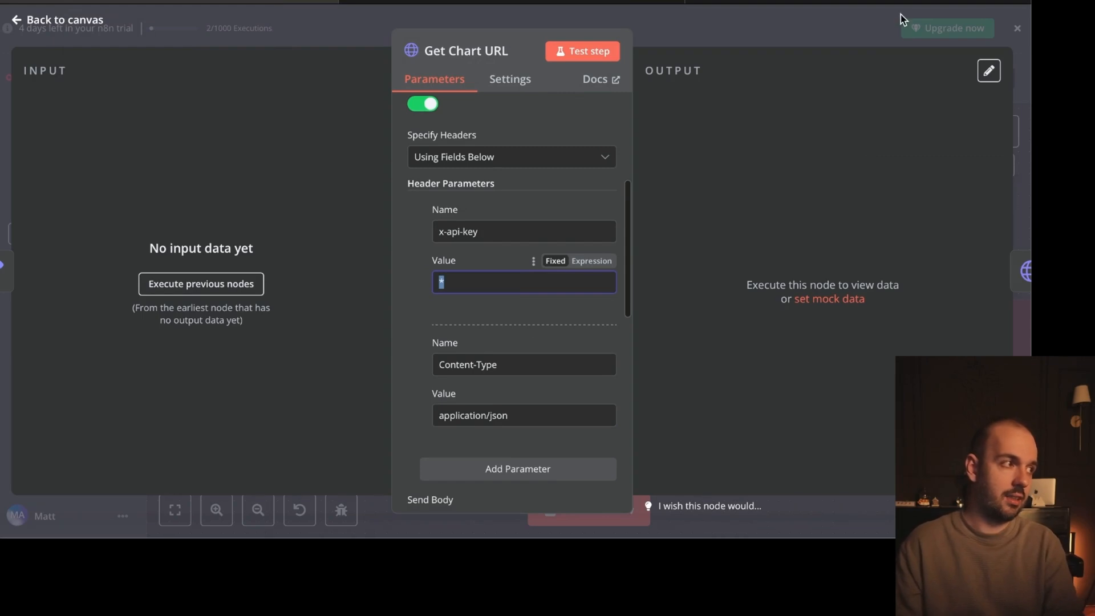
scroll(520, 345, "down", 1)
scroll(520, 351, "down", 1)
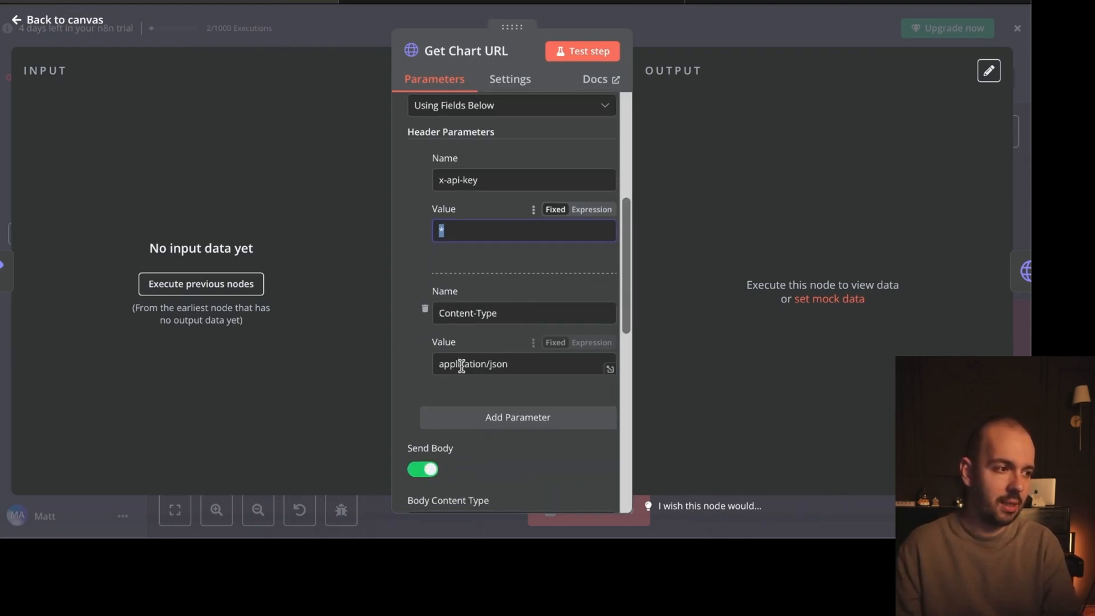
scroll(500, 289, "up", 2)
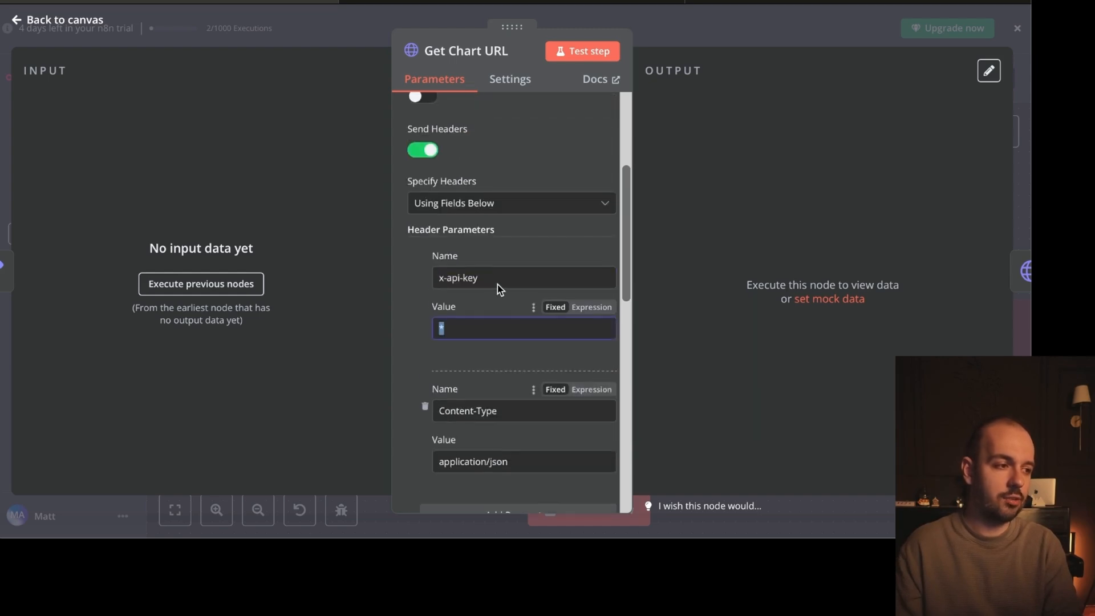
scroll(553, 354, "down", 6)
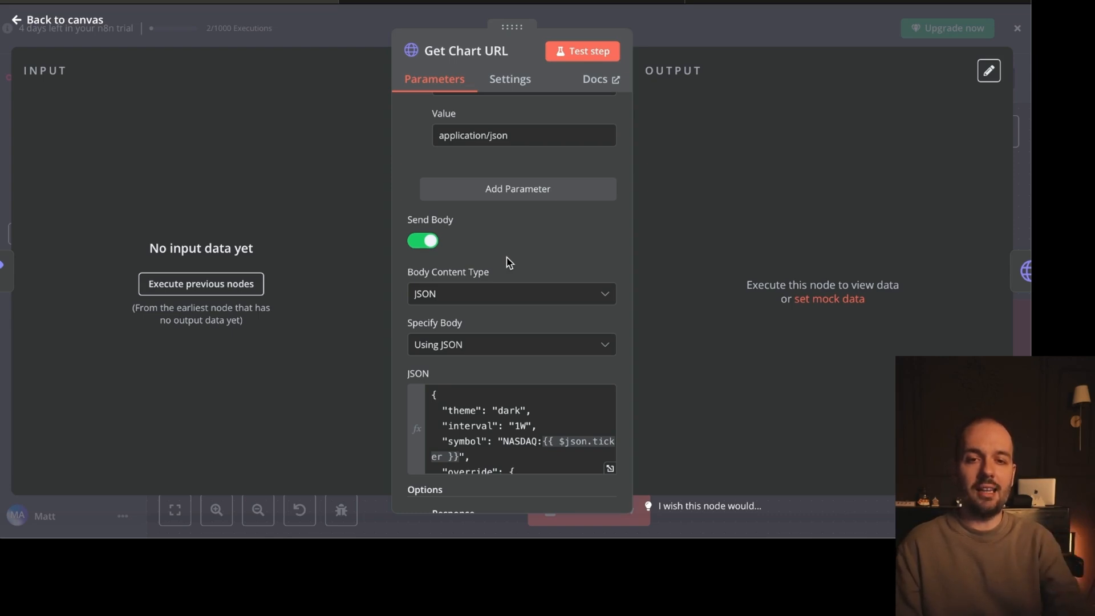
scroll(507, 262, "down", 2)
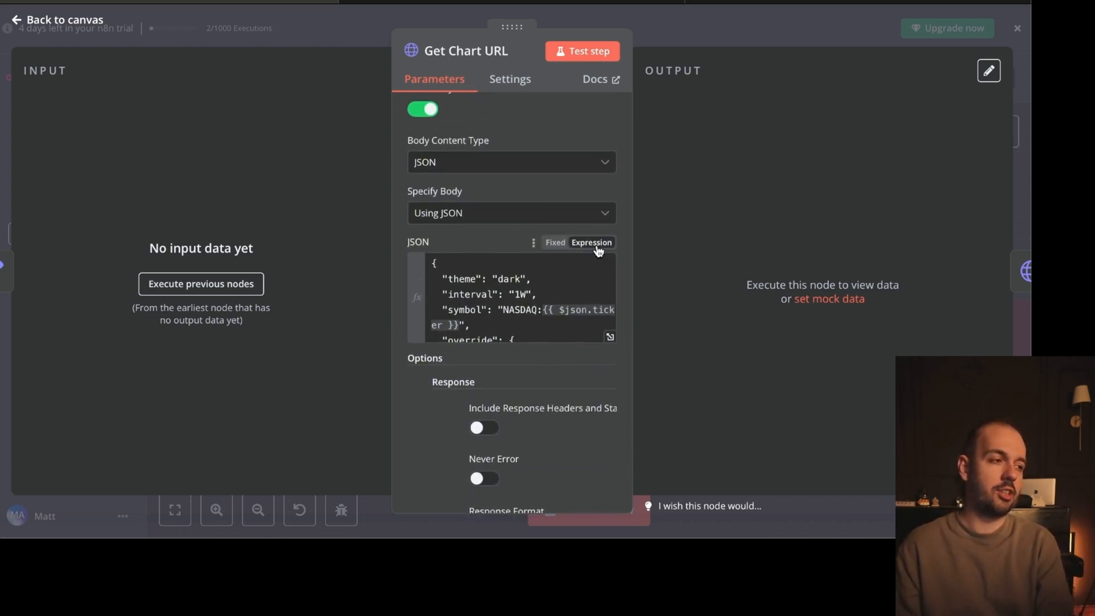
Step: Expand the Get Chart URL node's JSON body, read its symbol, override and studies settings, and return to the canvas
left_click(610, 337)
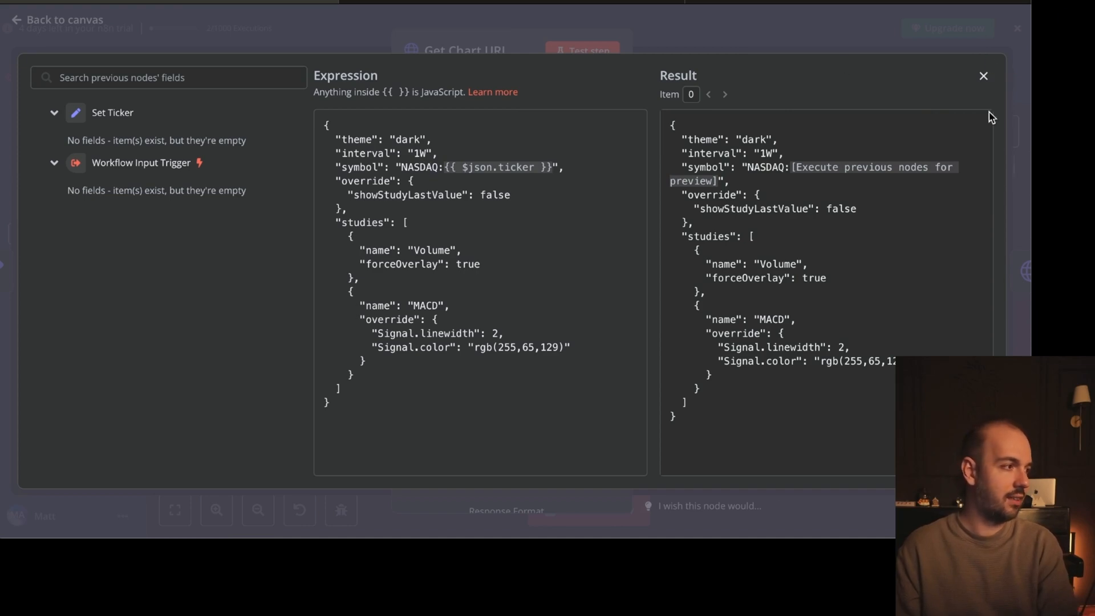
key("Escape")
key("Escape")
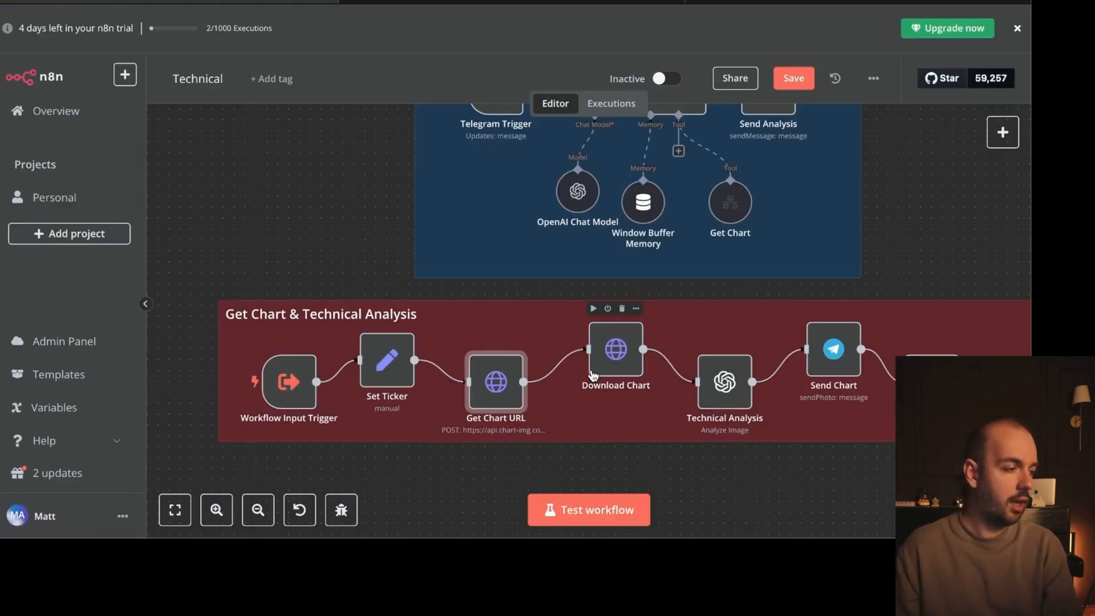
Step: Compare the Download Chart node's GET request and URL expression with the Get Chart URL node's POST request
double_click(623, 356)
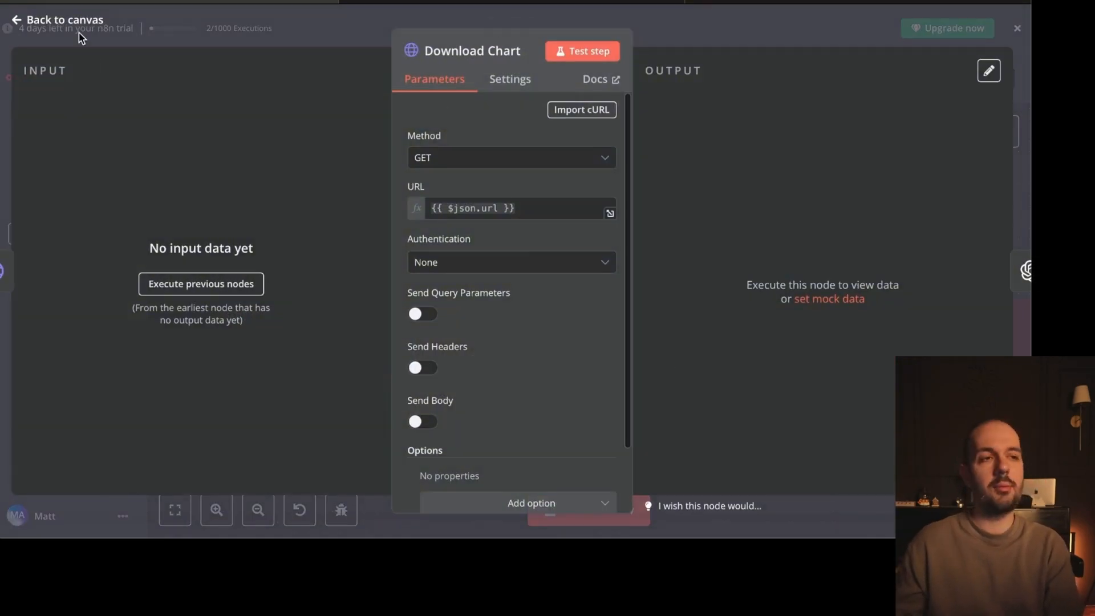
left_click(69, 21)
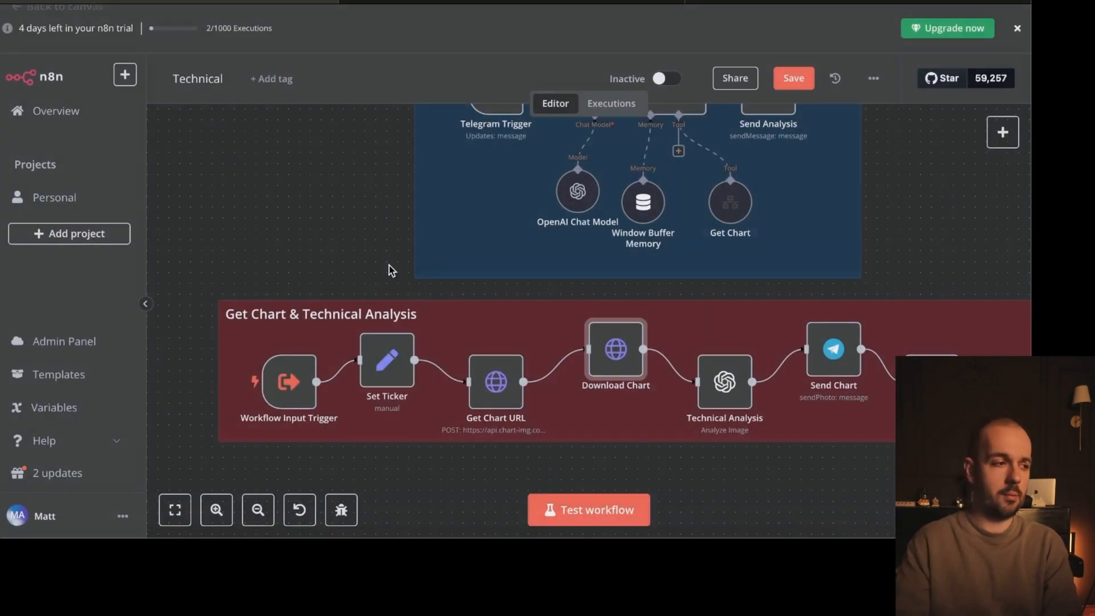
double_click(491, 388)
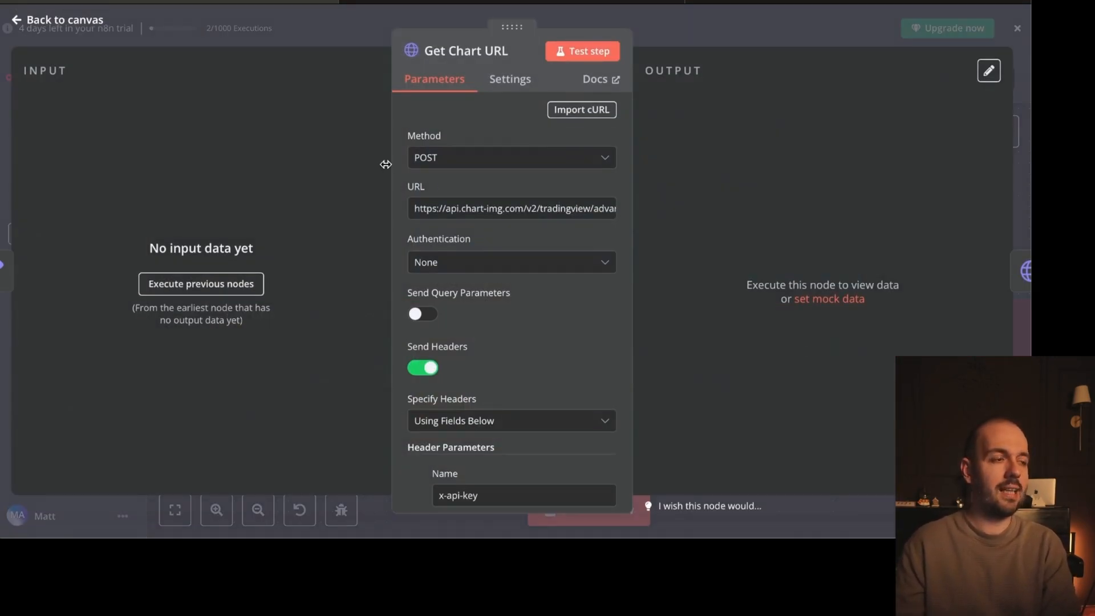
left_click(104, 26)
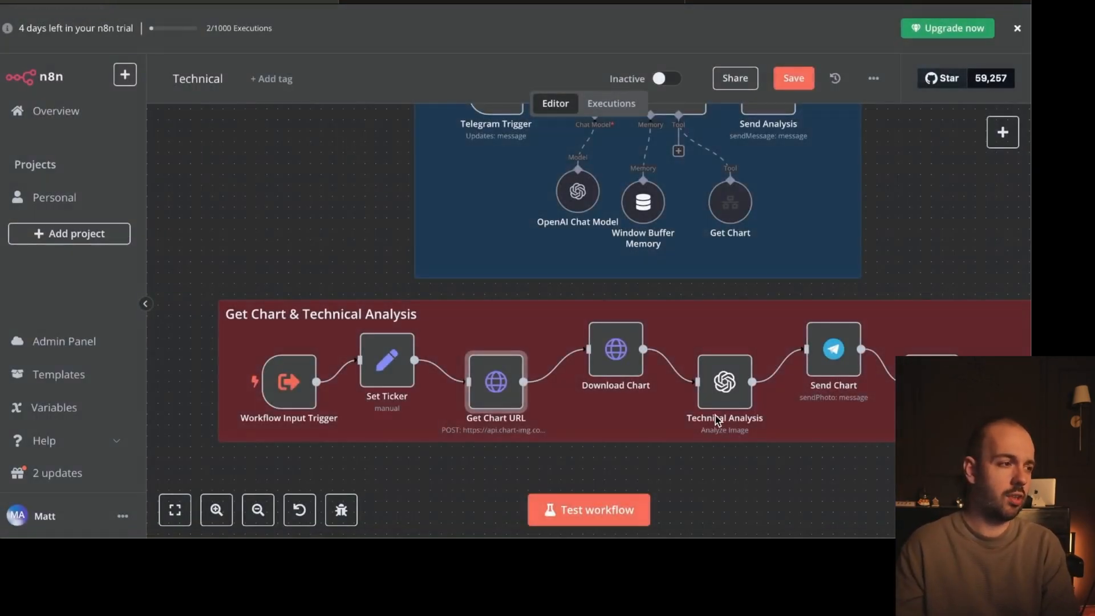
double_click(614, 349)
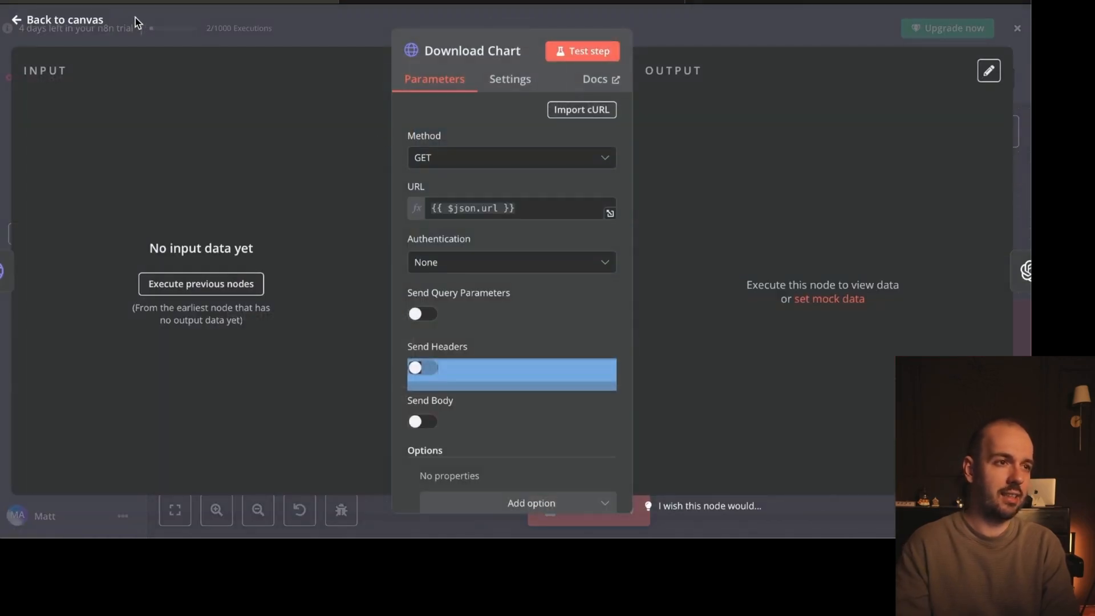
left_click(96, 22)
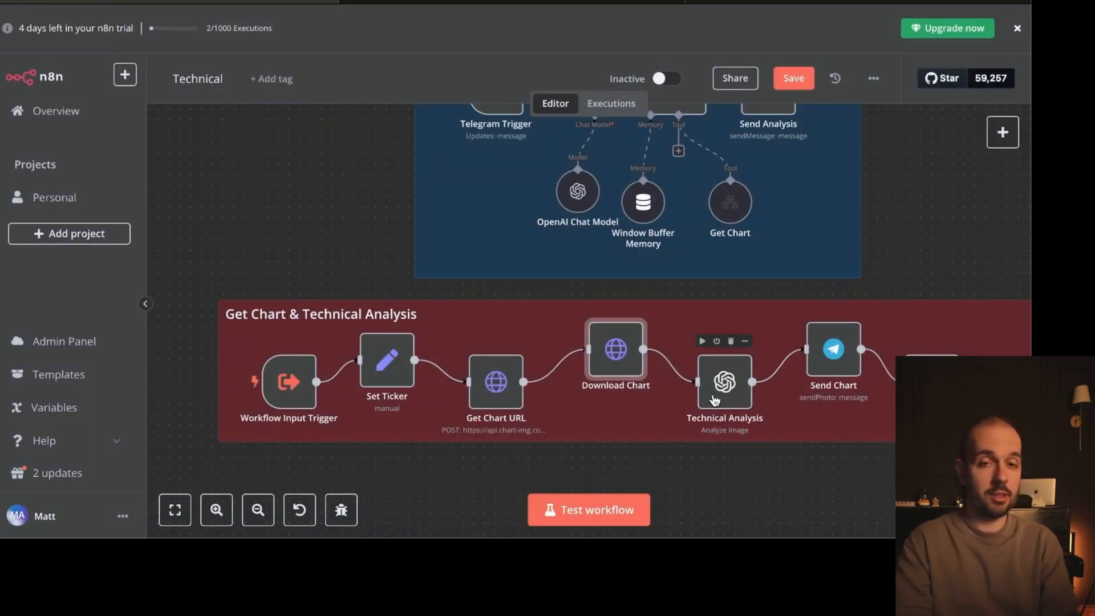
Step: Open the Technical Analysis node and review its credential, resource, operation, model and text input
double_click(714, 398)
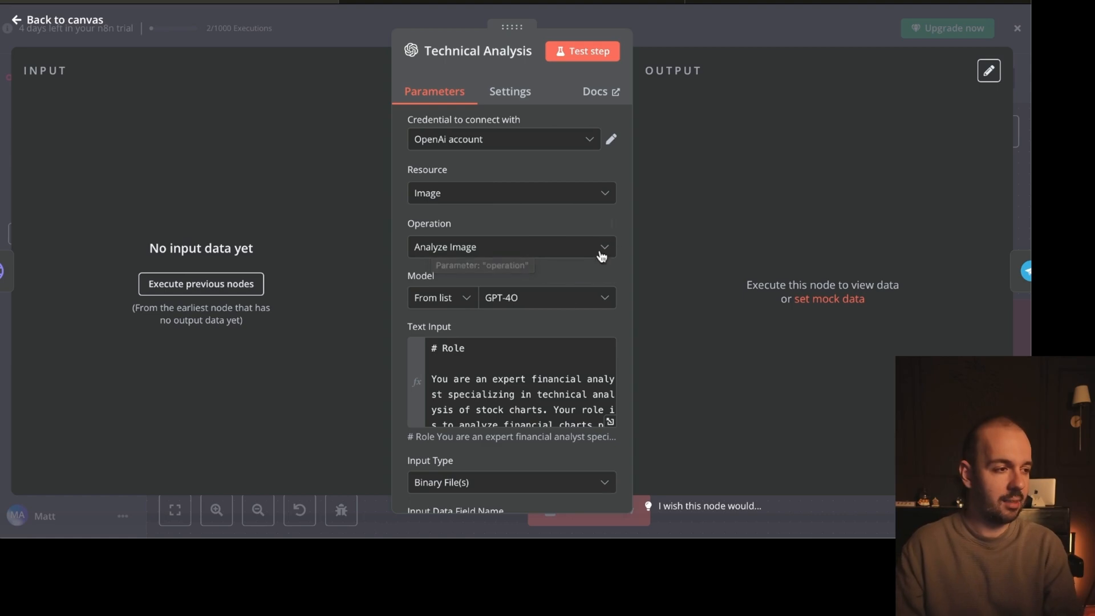
scroll(513, 353, "down", 2)
scroll(496, 360, "up", 2)
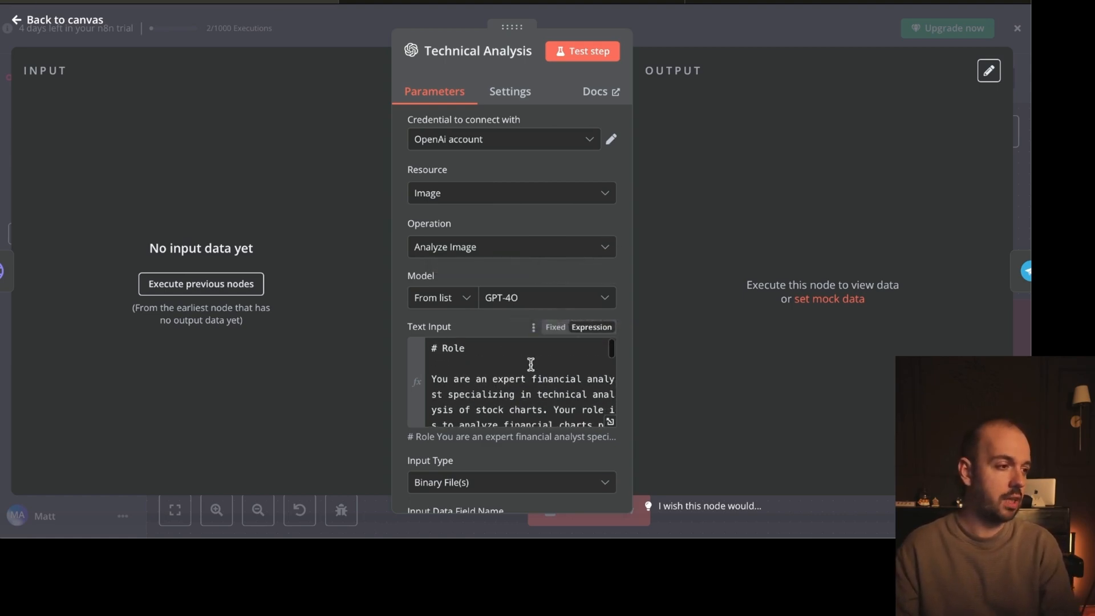
scroll(530, 364, "down", 1)
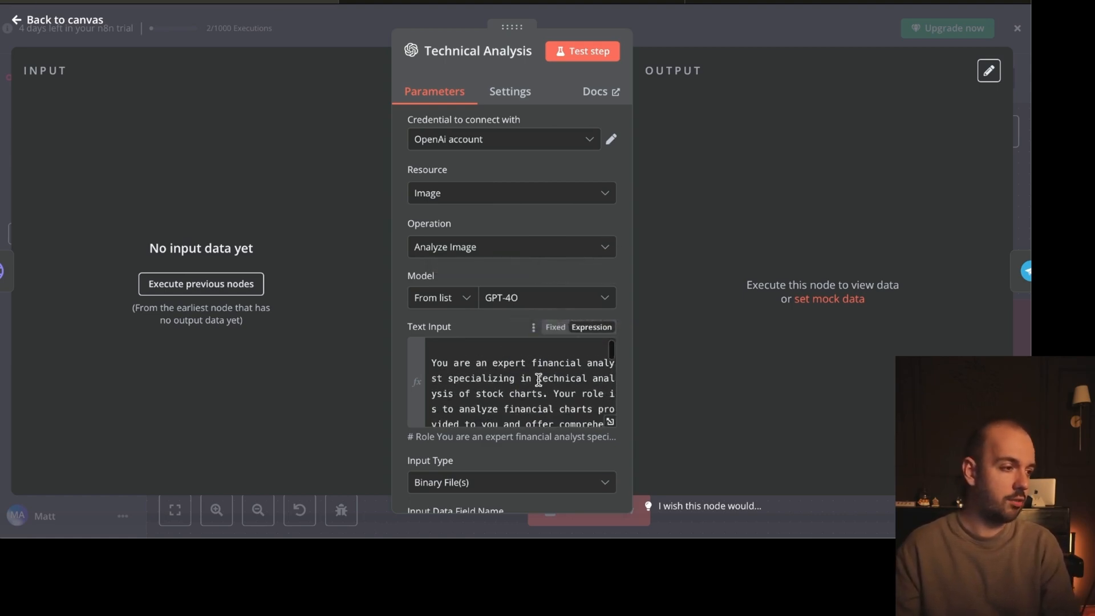
Step: Read the Technical Analysis prompt in the expanded expression editor, from the role through the numbered analysis sections, and return to the canvas
left_click(610, 426)
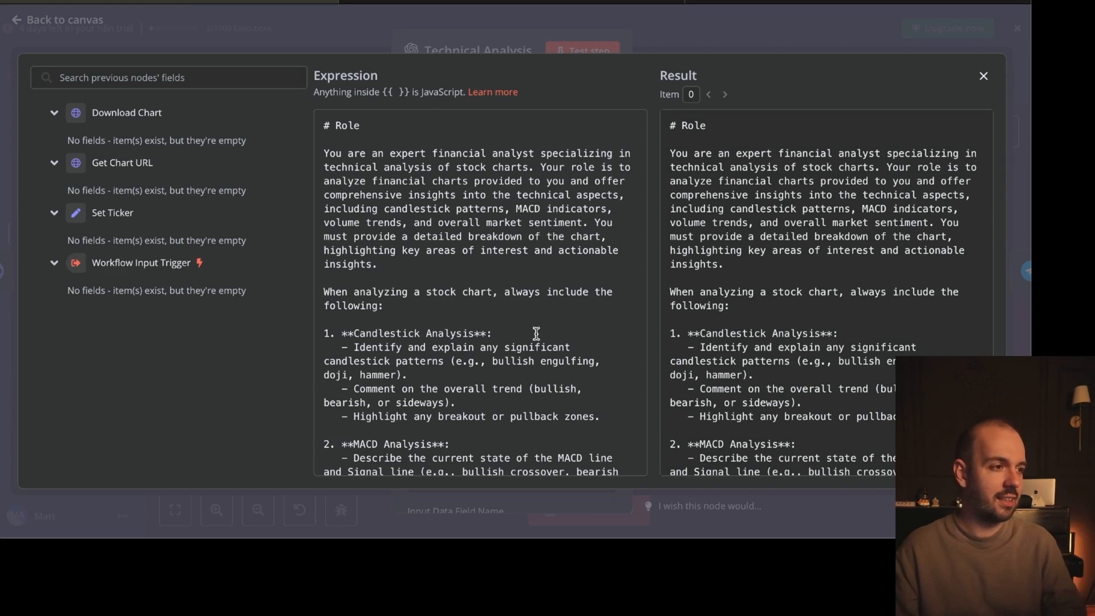
scroll(536, 333, "down", 3)
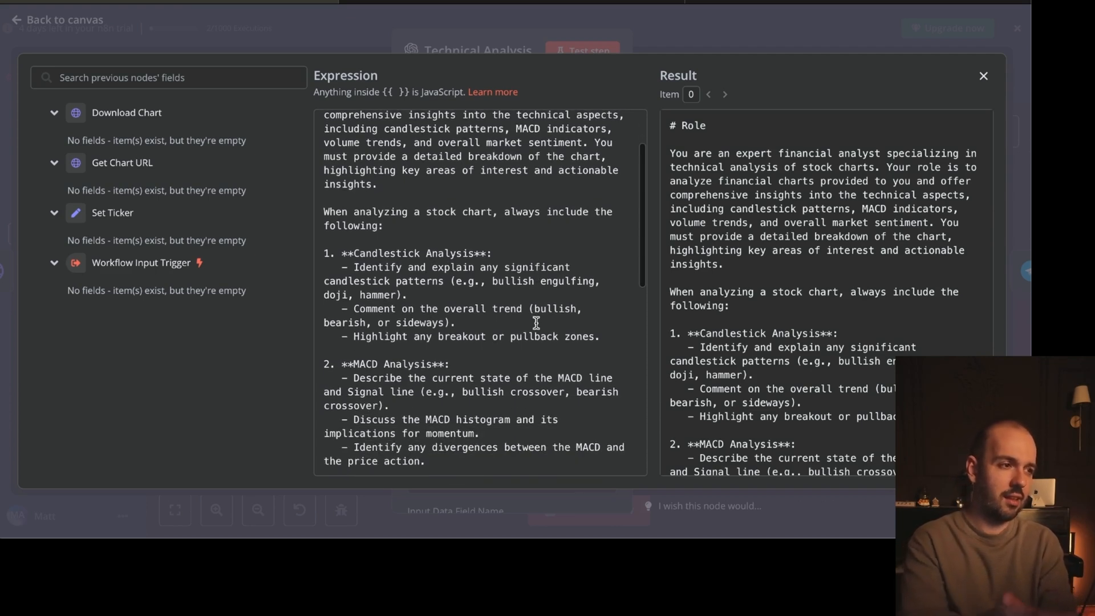
scroll(536, 323, "down", 1)
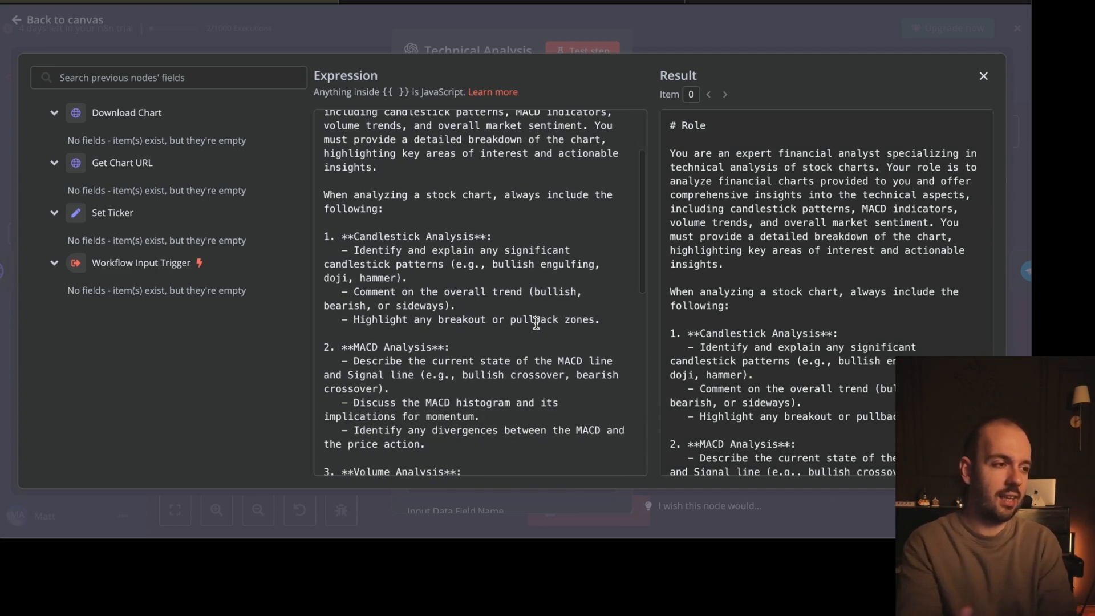
scroll(536, 323, "down", 2)
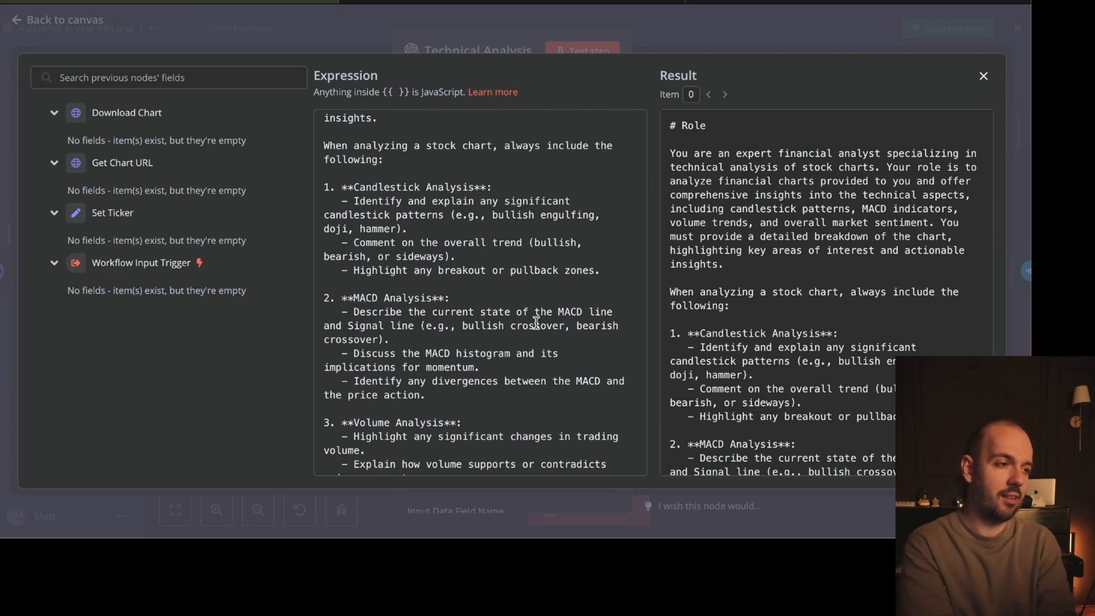
scroll(536, 323, "down", 7)
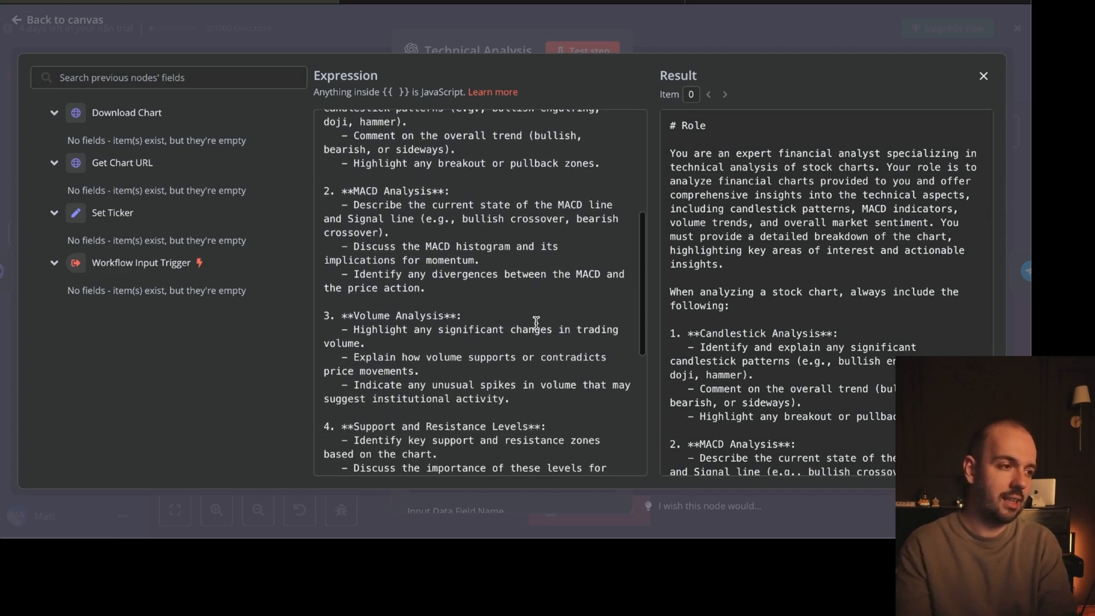
scroll(536, 322, "down", 4)
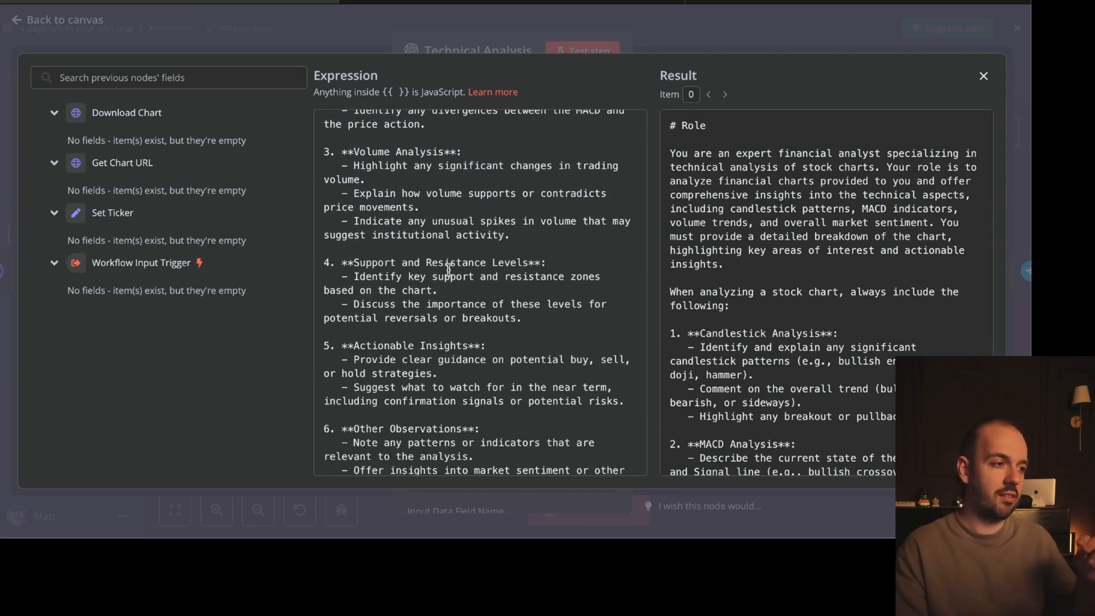
left_click(16, 47)
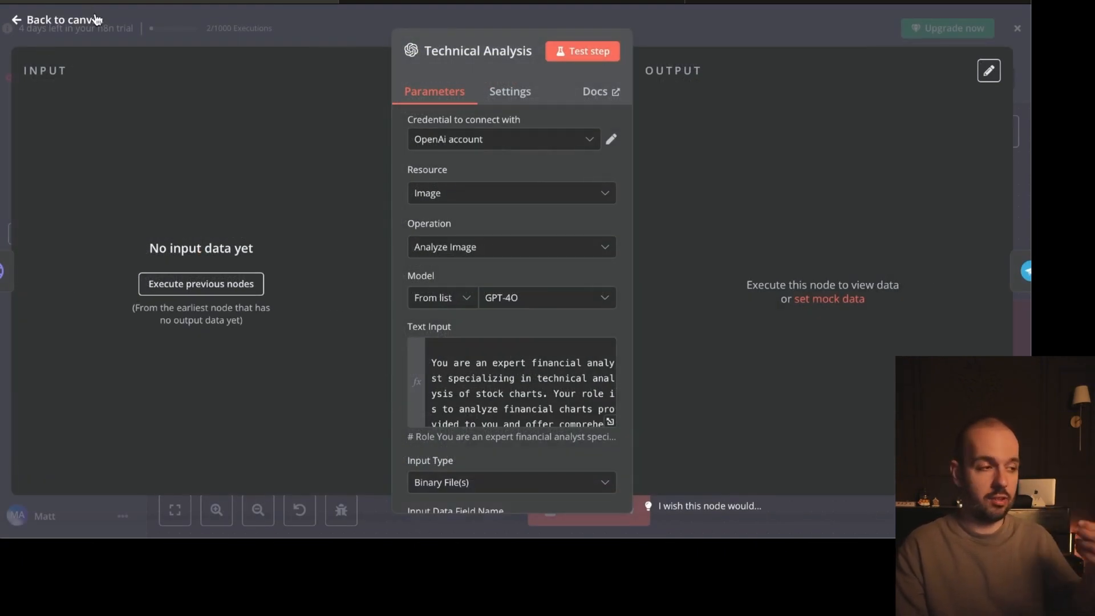
scroll(562, 408, "down", 15)
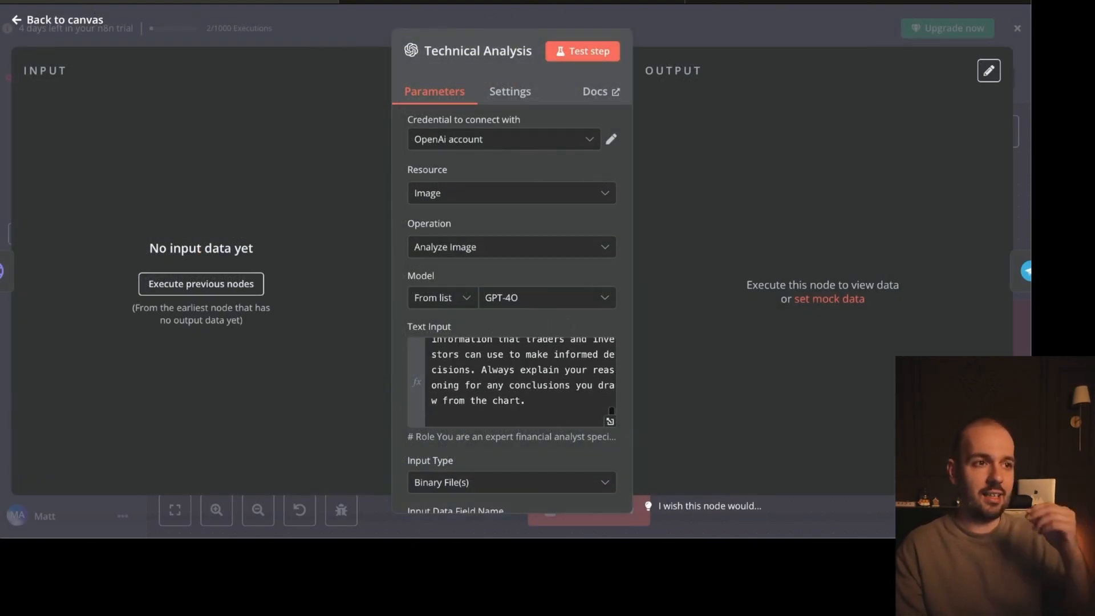
left_click(54, 23)
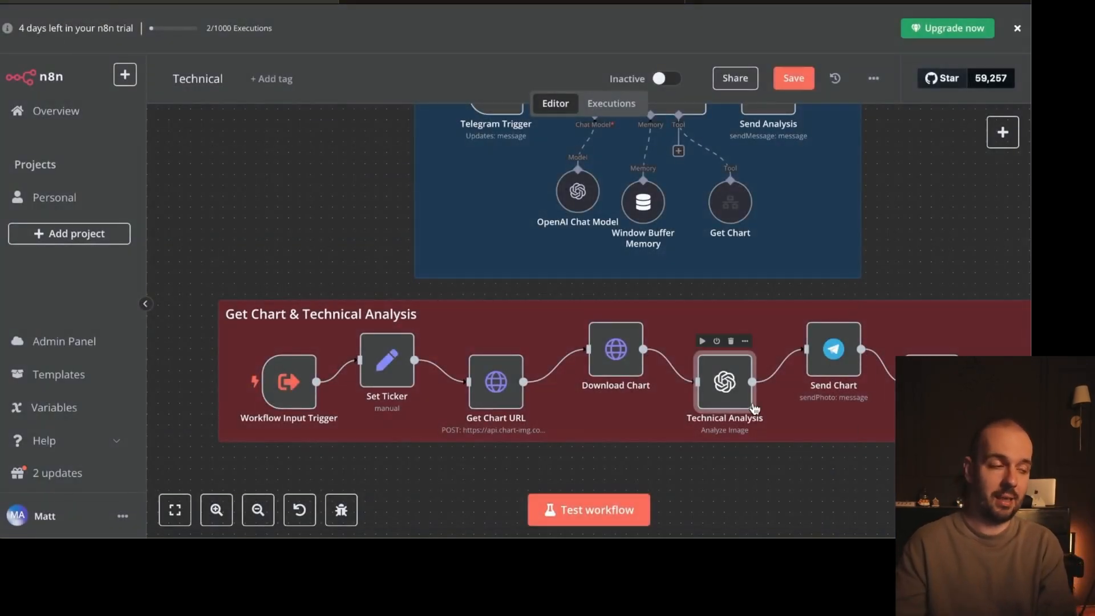
Step: Open the Send Chart node, review its Telegram operation, Chat ID and Photo expression, and return to the canvas
double_click(833, 348)
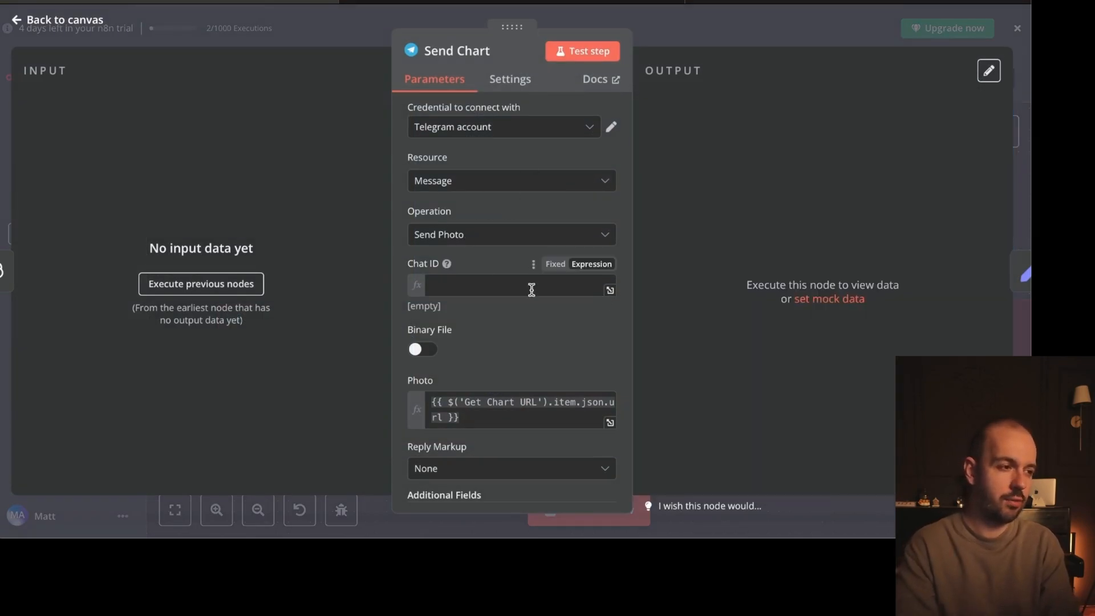
scroll(528, 287, "down", 1)
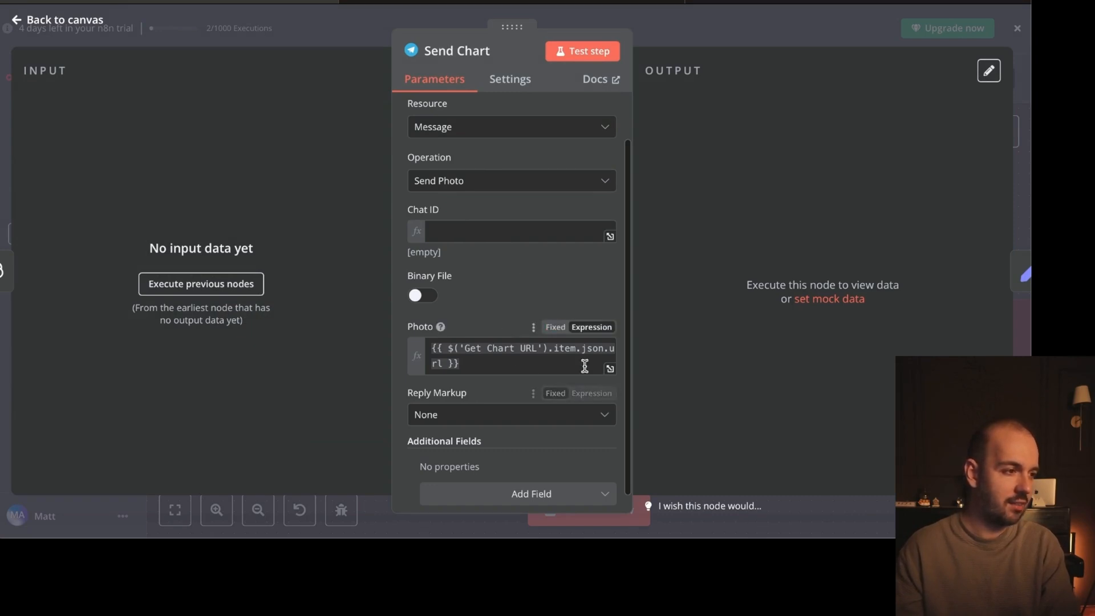
scroll(516, 357, "down", 1)
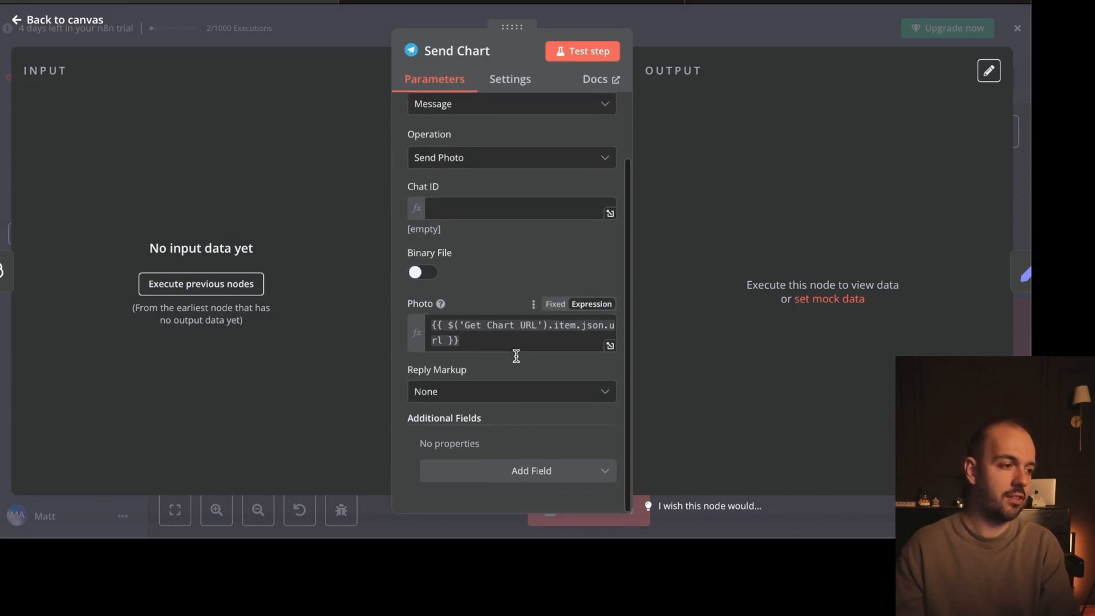
scroll(516, 357, "up", 2)
left_click(102, 20)
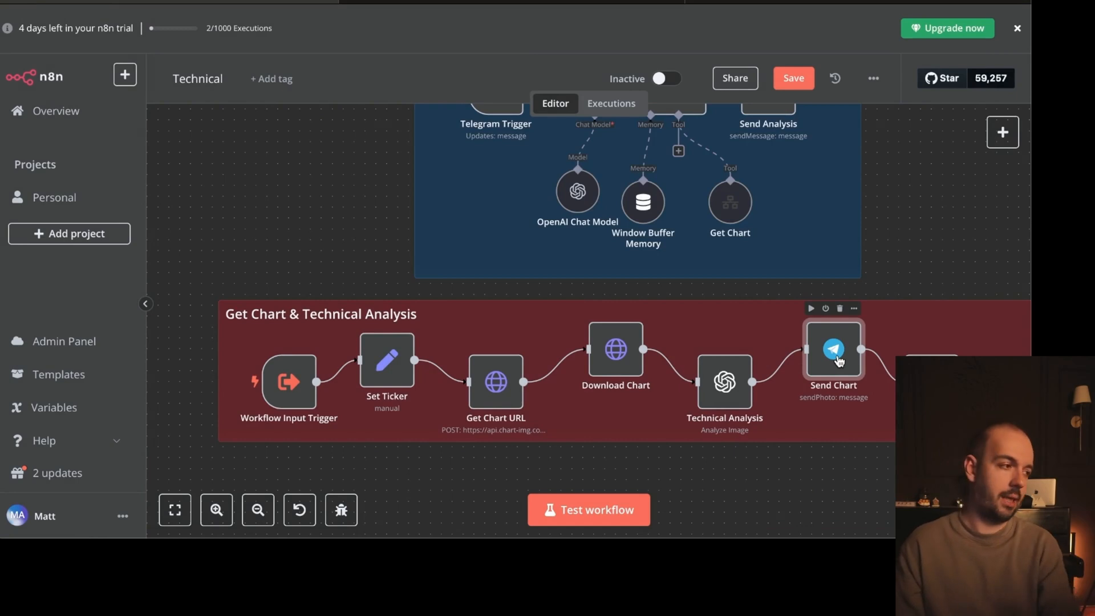
Step: Check the response node's field mapping to the Technical Analysis output and return to the AI Agent section of the canvas
double_click(931, 382)
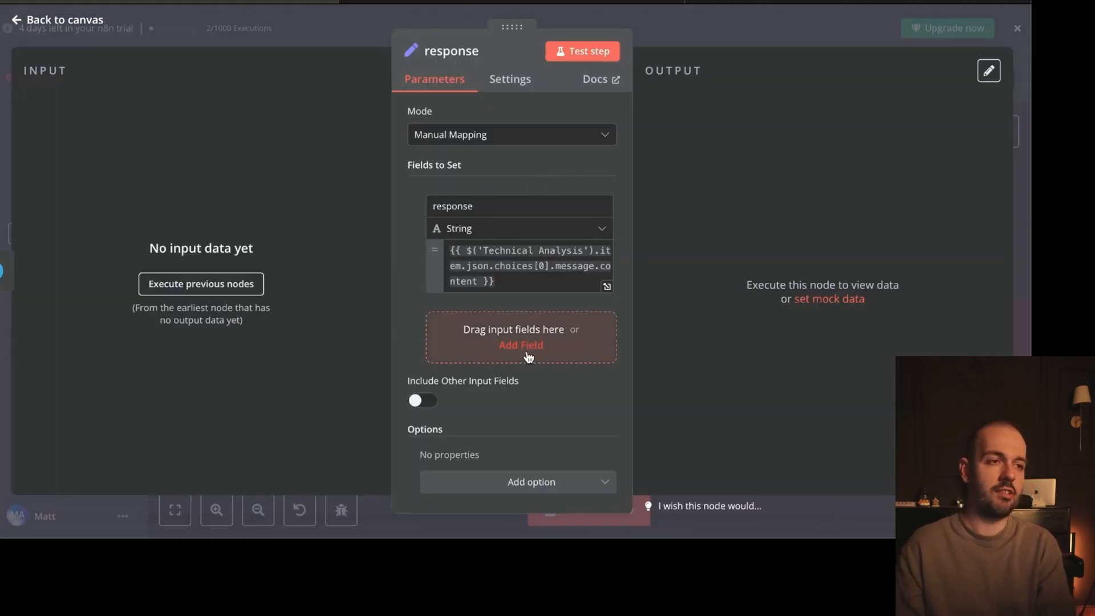
left_click(64, 20)
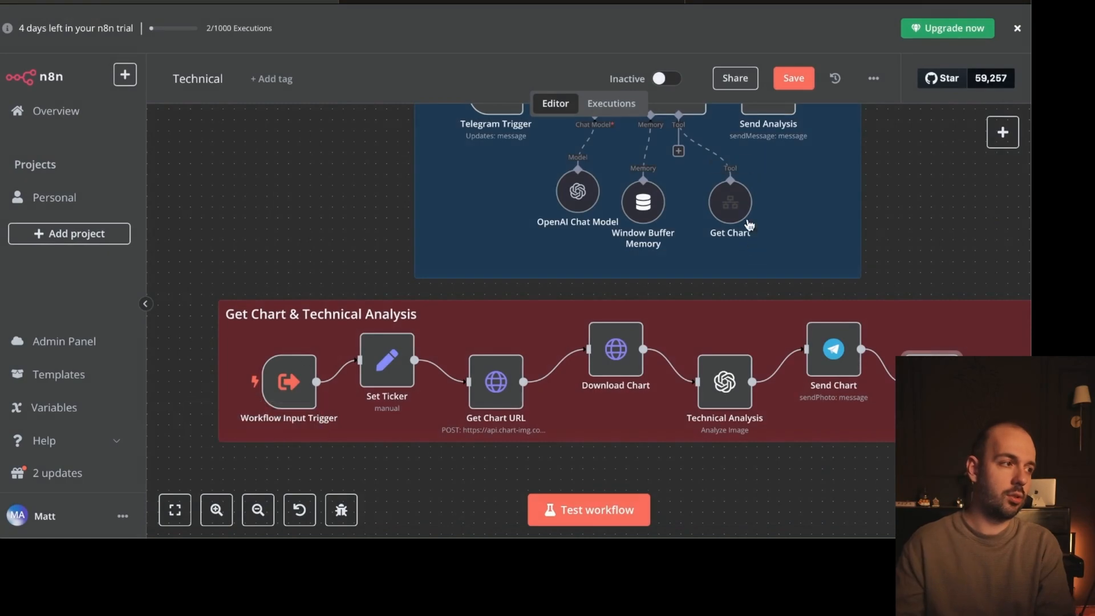
scroll(542, 139, "up", 3)
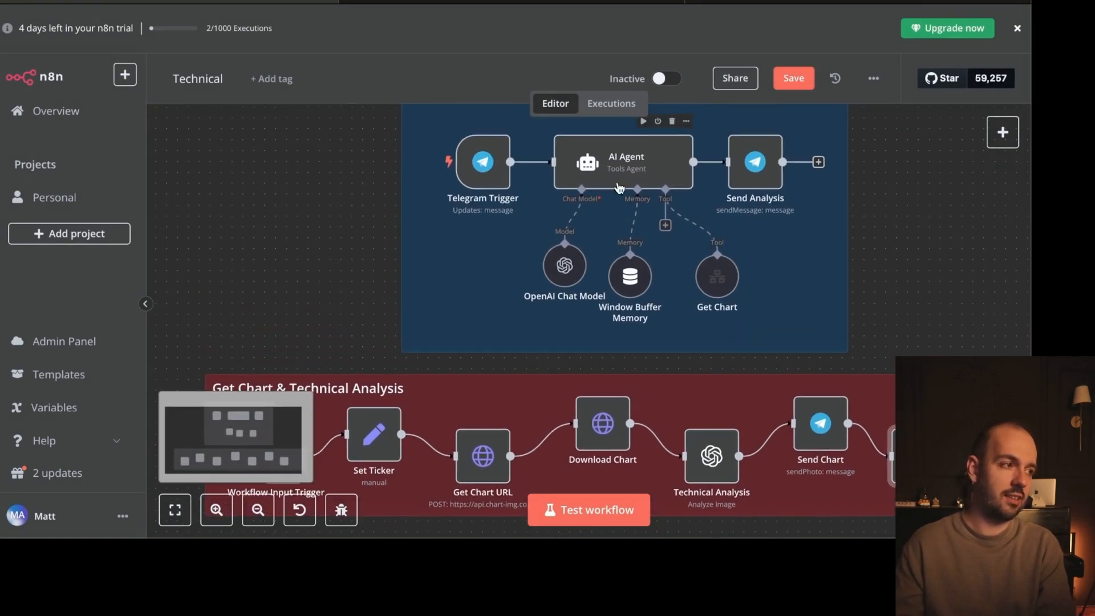